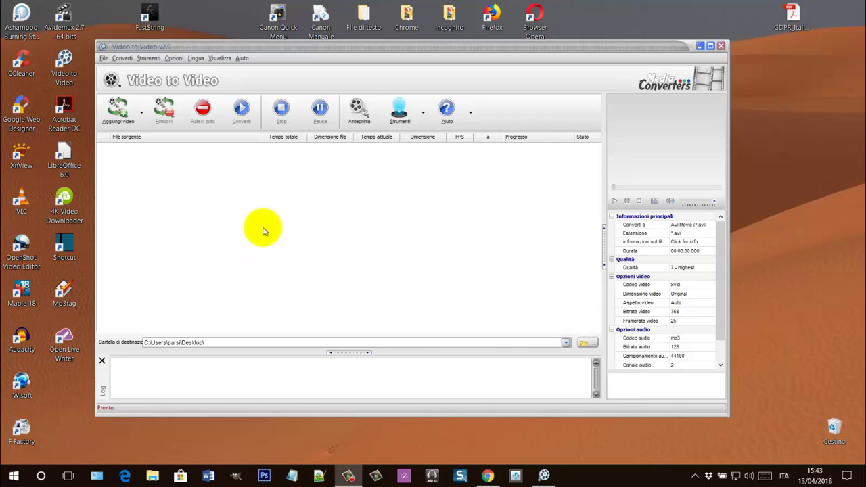
{"action": "left_click", "coordinate": [487, 476]}
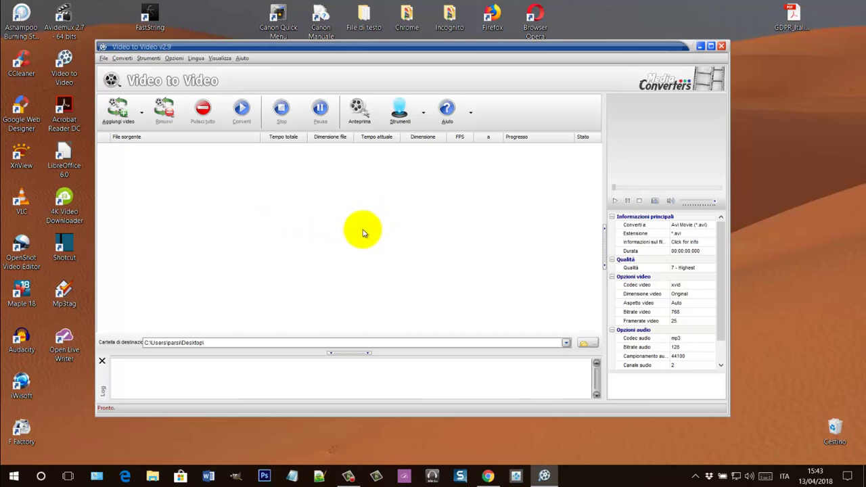
Play Wildlife.mp4 from the Download folder briefly, pause it, and close the player and the file window
{"action": "left_click", "coordinate": [152, 476]}
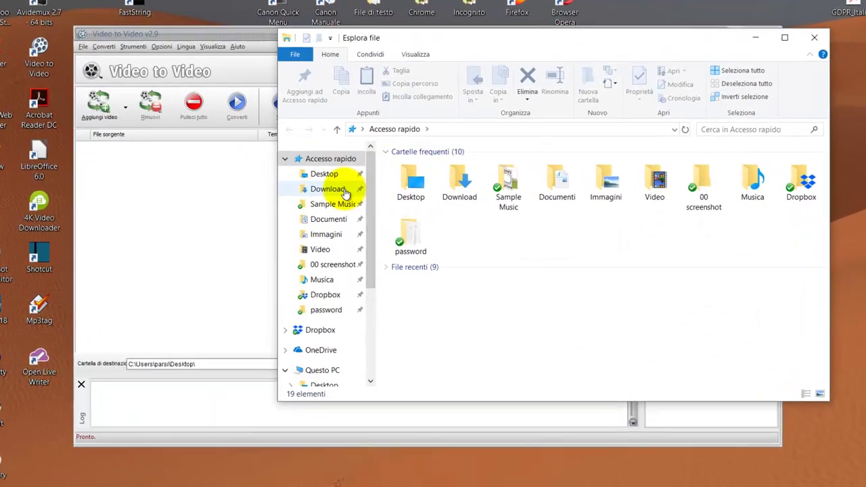
{"action": "left_click", "coordinate": [332, 186]}
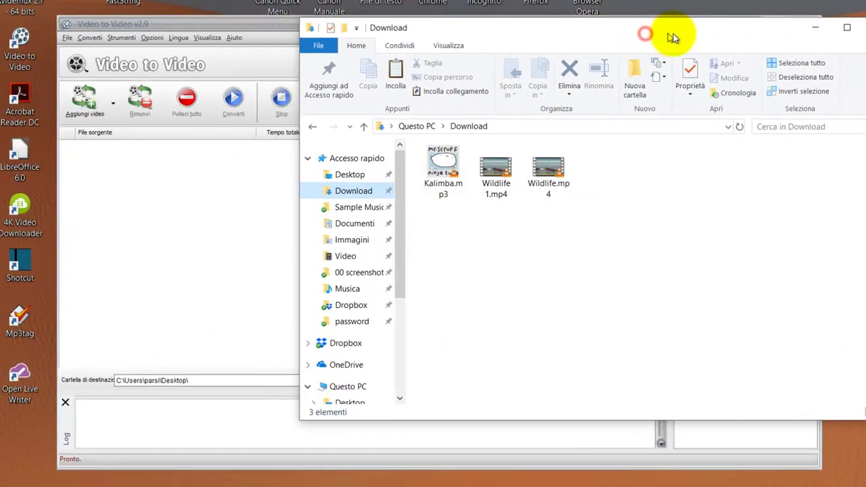
{"action": "double_click", "coordinate": [548, 173]}
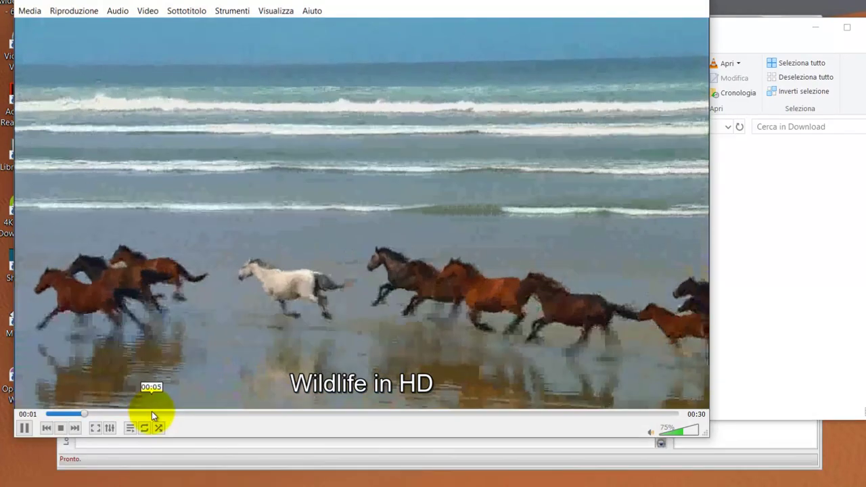
{"action": "left_click", "coordinate": [24, 427]}
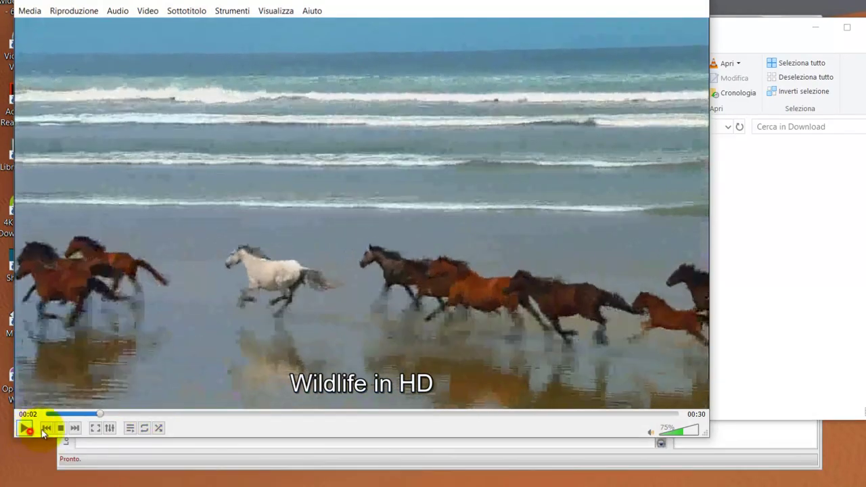
{"action": "left_click", "coordinate": [696, 3]}
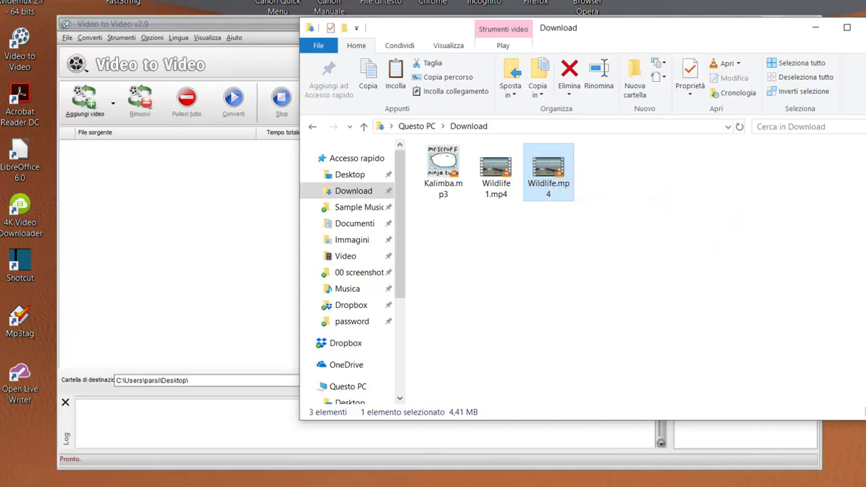
{"action": "left_click", "coordinate": [861, 27]}
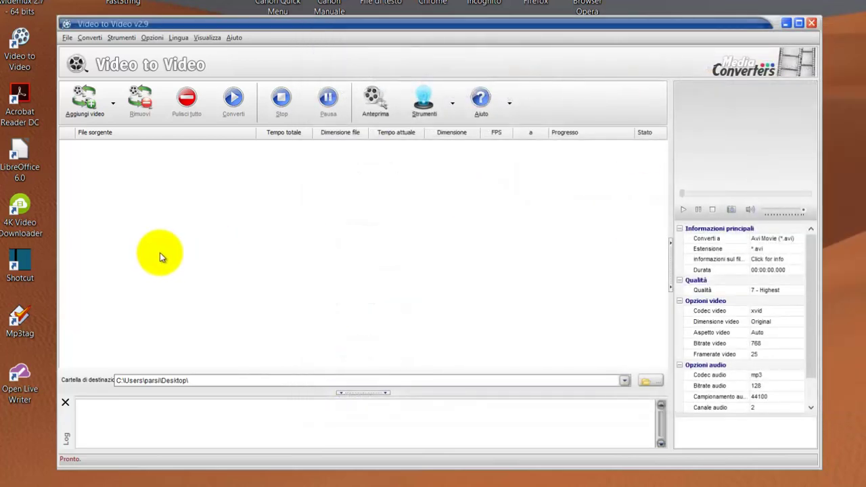
Add Wildlife.mp4 from the Download folder as the source file for conversion
{"action": "left_click", "coordinate": [161, 256]}
{"action": "left_click", "coordinate": [85, 100]}
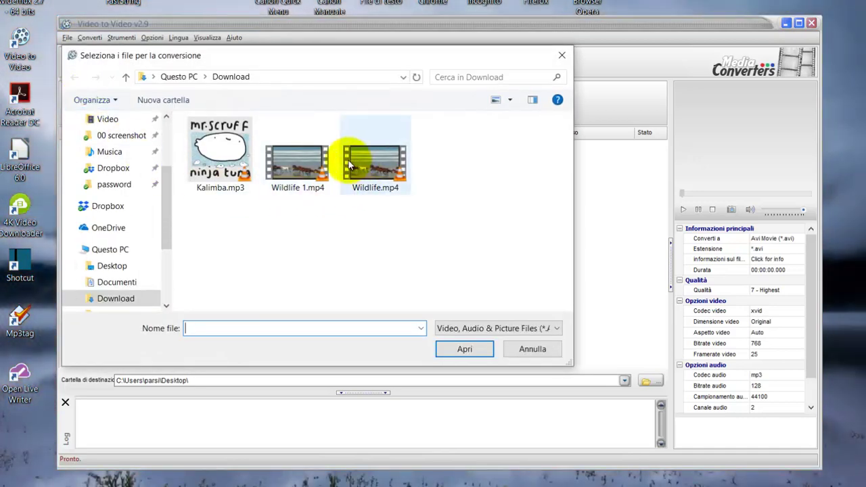
{"action": "left_click", "coordinate": [360, 166]}
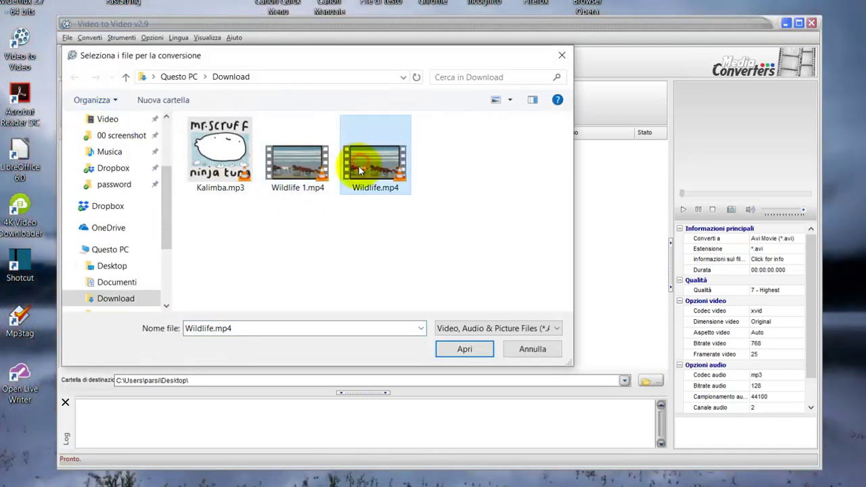
{"action": "left_click", "coordinate": [473, 351]}
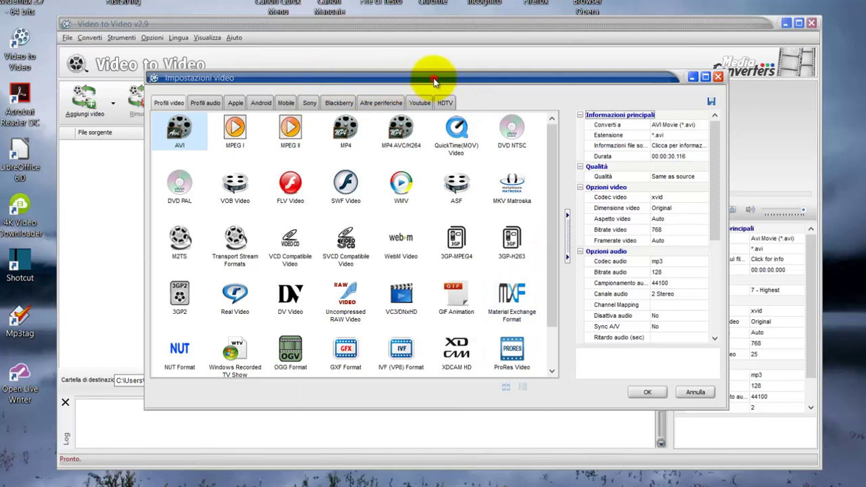
Choose the MP4 video profile, set Disattiva audio to Yes, and confirm the video settings
{"action": "left_click_drag", "start_coordinate": [440, 81], "coordinate": [455, 82]}
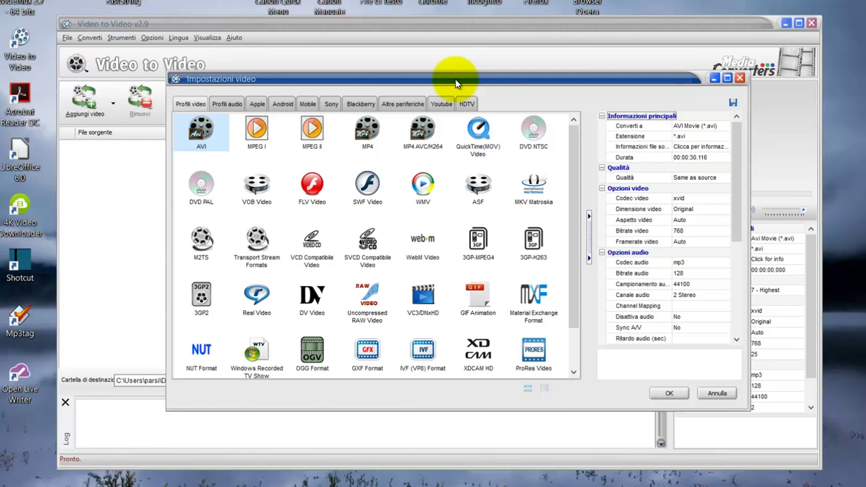
{"action": "left_click", "coordinate": [369, 135]}
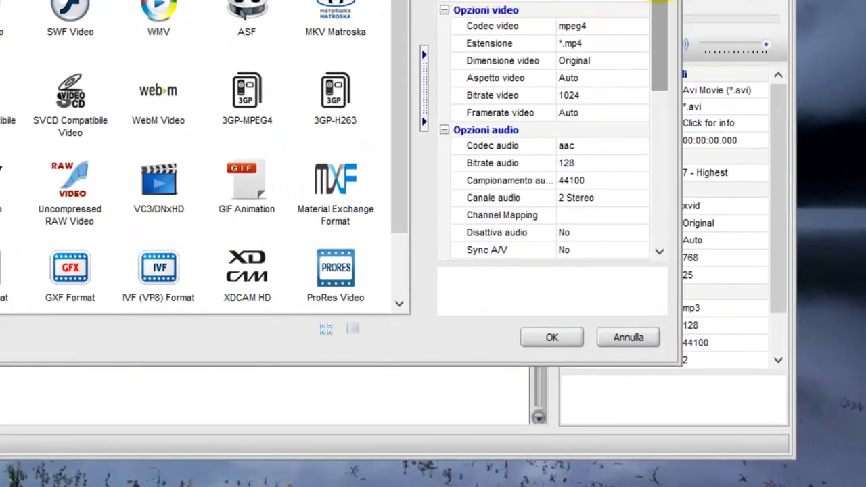
{"action": "left_click_drag", "start_coordinate": [665, 2], "coordinate": [638, 30]}
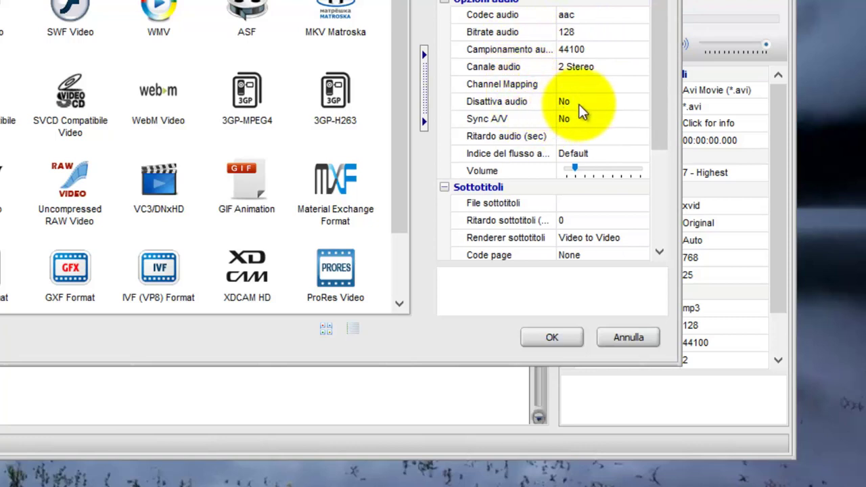
{"action": "left_click", "coordinate": [641, 102]}
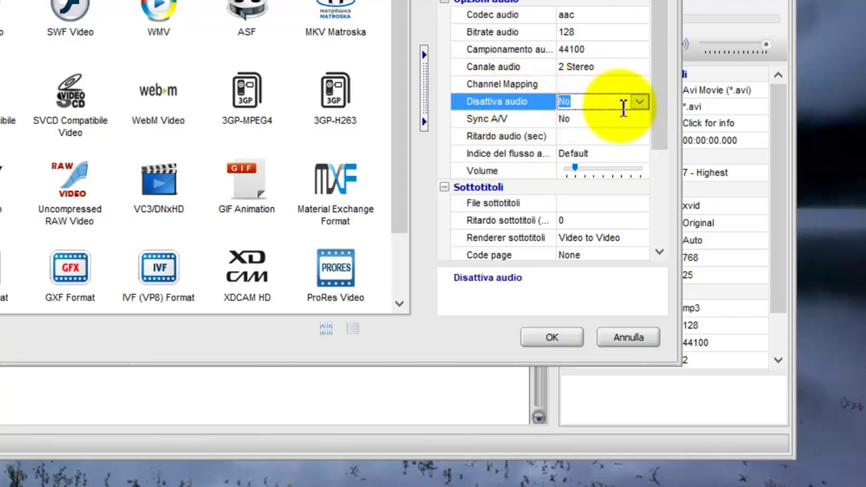
{"action": "left_click", "coordinate": [639, 103]}
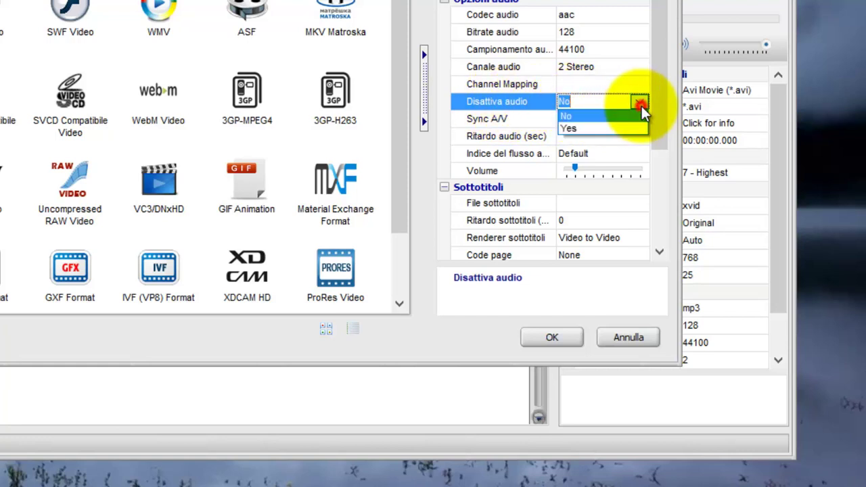
{"action": "left_click", "coordinate": [571, 131]}
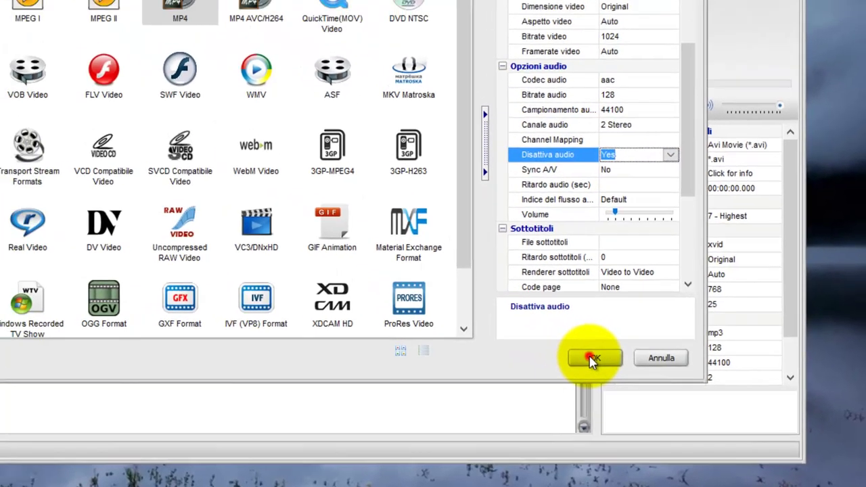
{"action": "left_click", "coordinate": [552, 337]}
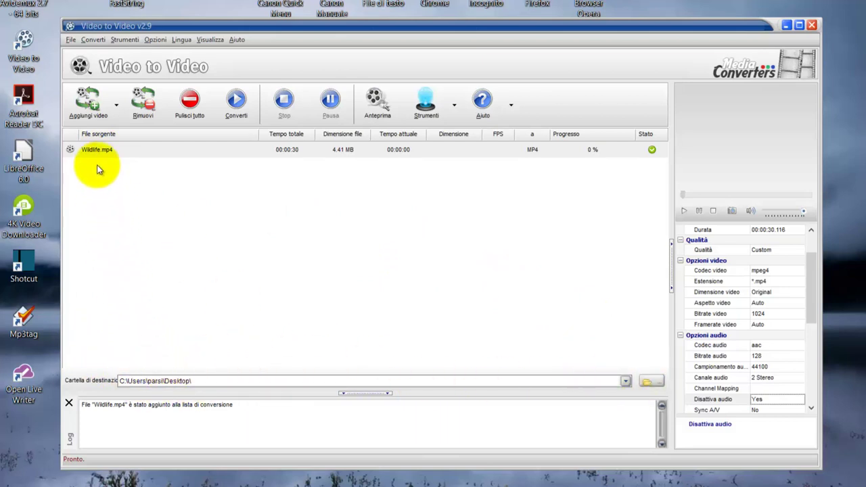
Convert the queued Wildlife.mp4, close the output folder, and play the converted file from the desktop to check its sound
{"action": "left_click", "coordinate": [236, 109]}
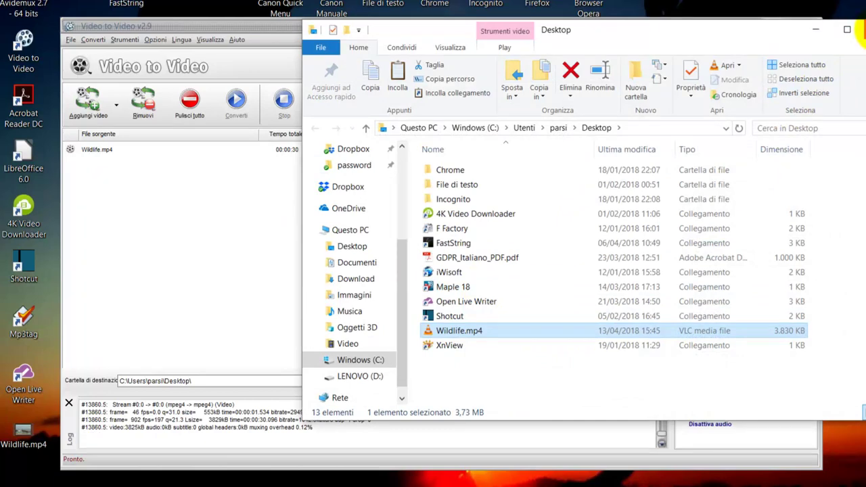
{"action": "left_click", "coordinate": [862, 30]}
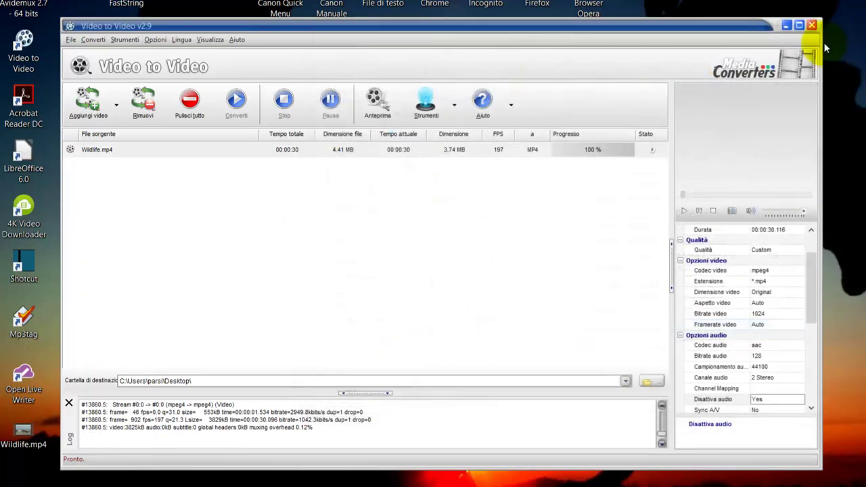
{"action": "left_click", "coordinate": [33, 439]}
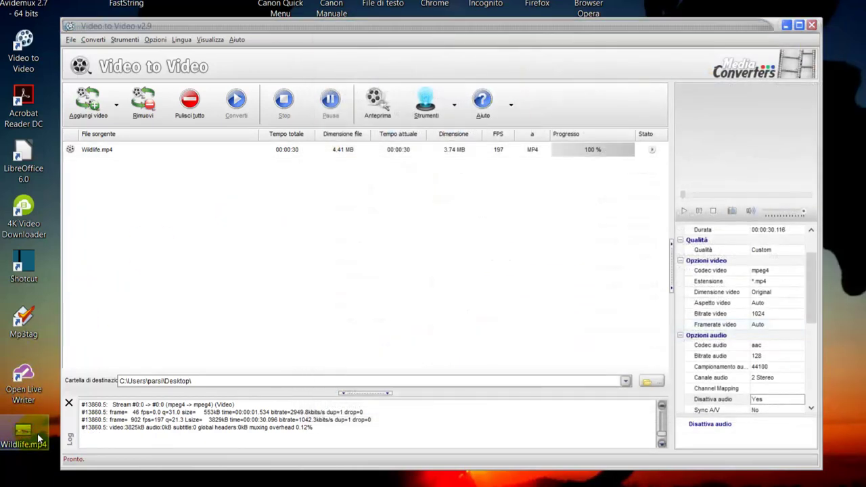
{"action": "double_click", "coordinate": [27, 431]}
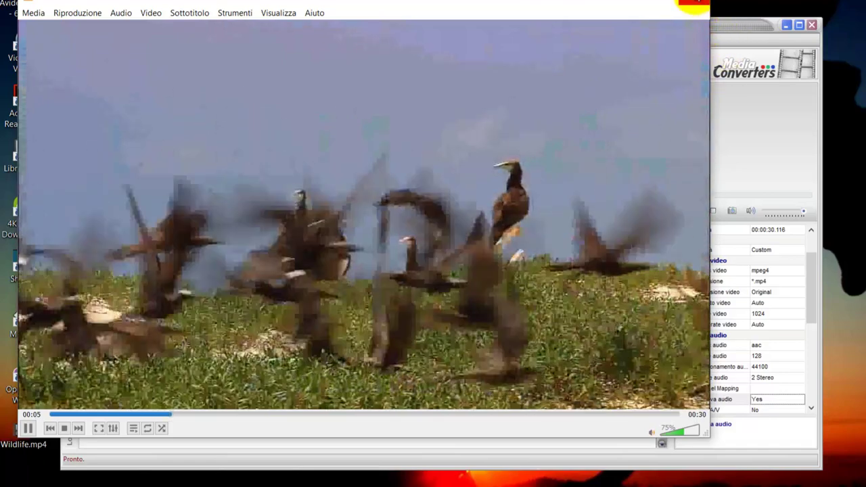
{"action": "left_click", "coordinate": [694, 1]}
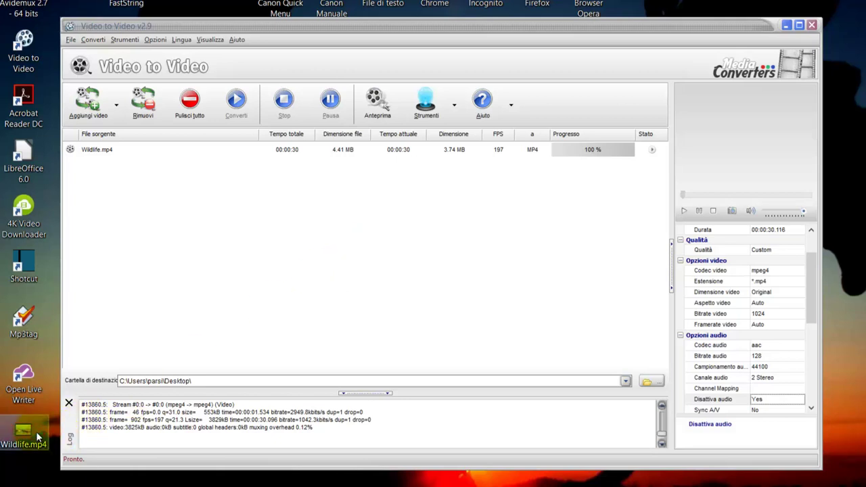
Remove the converted Wildlife.mp4 from the desktop and clear the whole conversion list
{"action": "left_click_drag", "start_coordinate": [36, 431], "coordinate": [372, 157]}
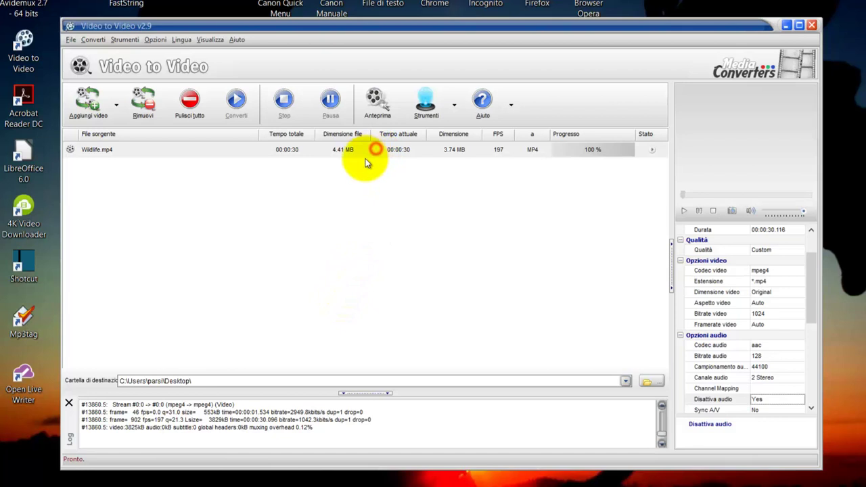
{"action": "left_click", "coordinate": [191, 102]}
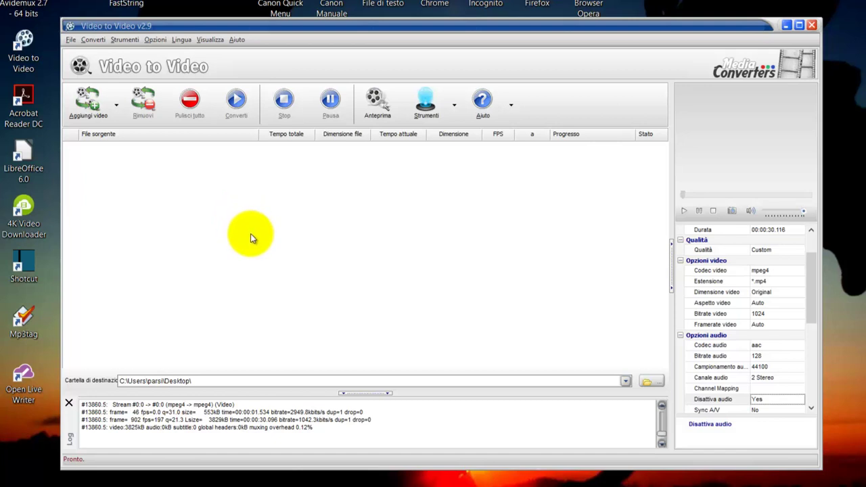
Open the Mux Audio/Video tool for joining a video with an audio file
{"action": "left_click", "coordinate": [455, 108]}
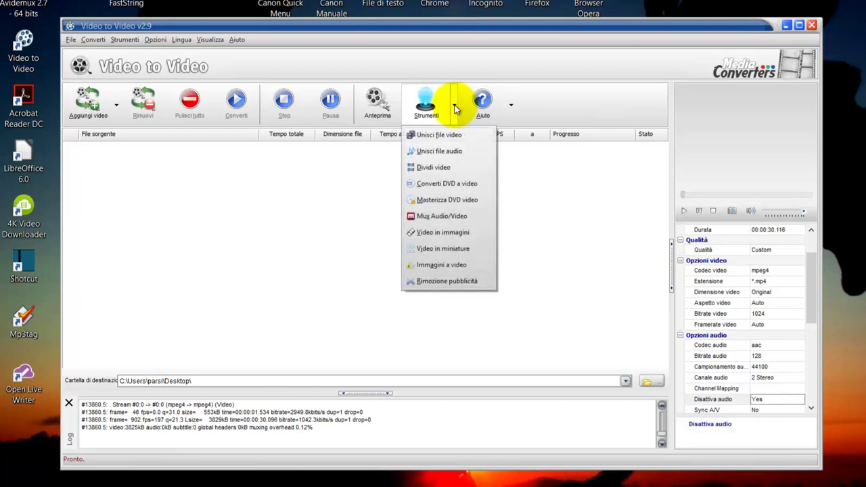
{"action": "left_click", "coordinate": [433, 216]}
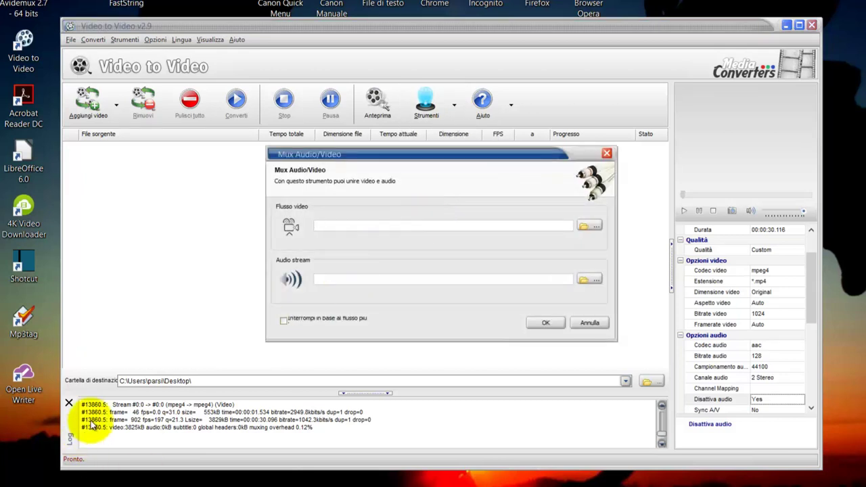
Put Slideshow.mp4 from the Video folder into the Download folder
{"action": "left_click", "coordinate": [132, 481]}
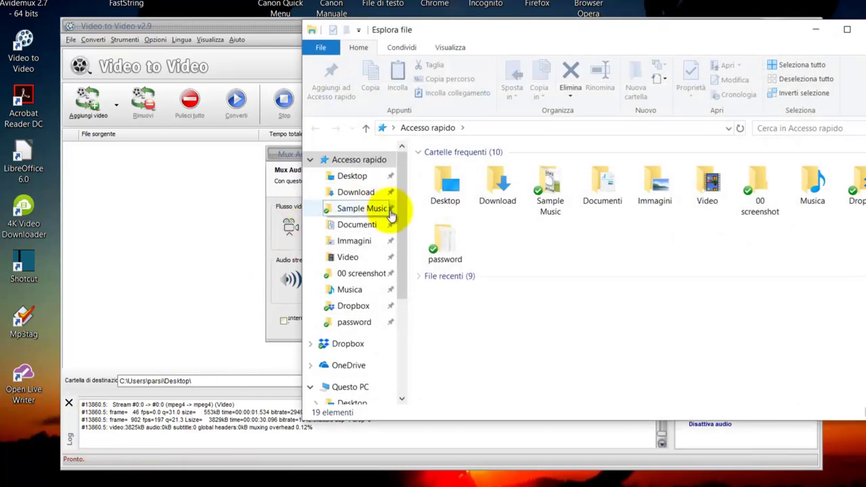
{"action": "scroll", "coordinate": [396, 225], "scroll_direction": "down", "scroll_amount": 1}
{"action": "left_click", "coordinate": [346, 230]}
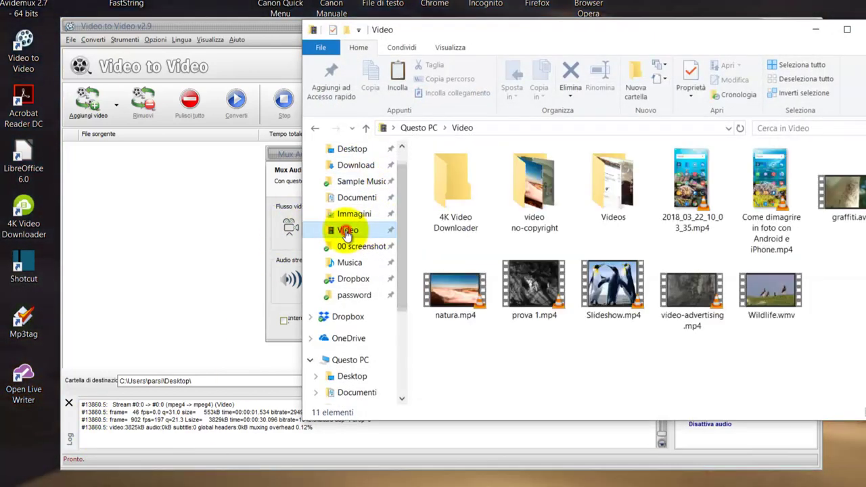
{"action": "left_click", "coordinate": [628, 290]}
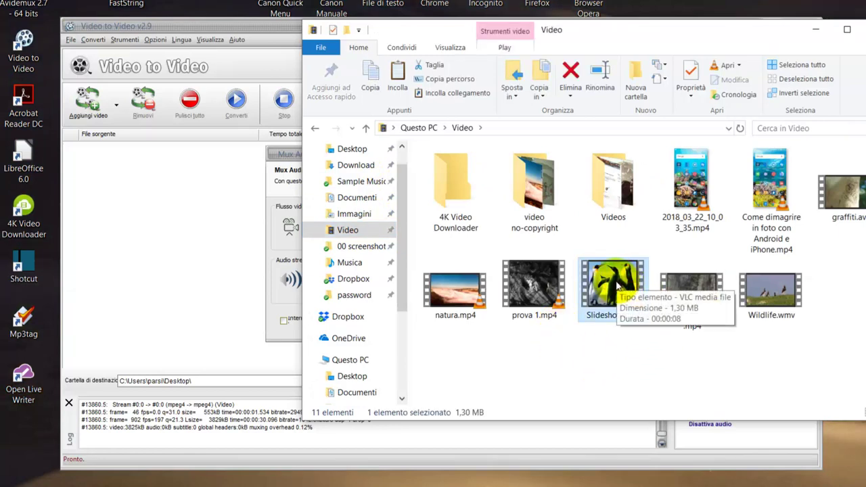
{"action": "left_click_drag", "start_coordinate": [612, 287], "coordinate": [353, 169]}
{"action": "left_click", "coordinate": [353, 169]}
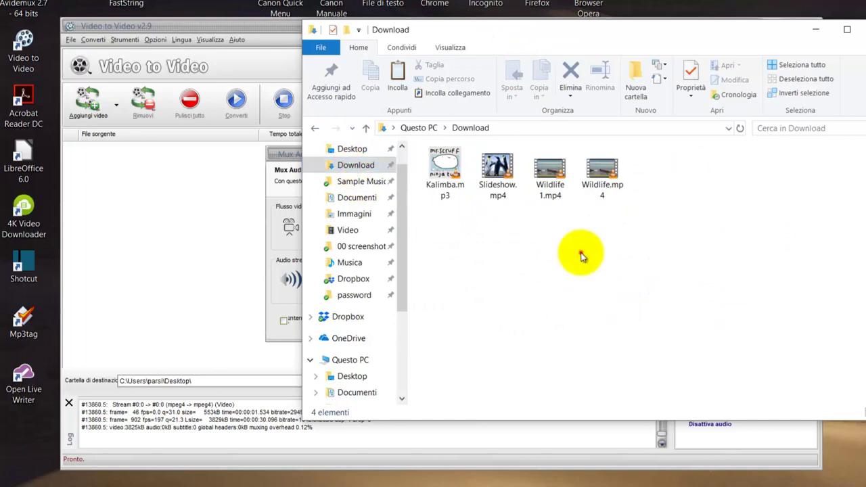
{"action": "left_click", "coordinate": [580, 252]}
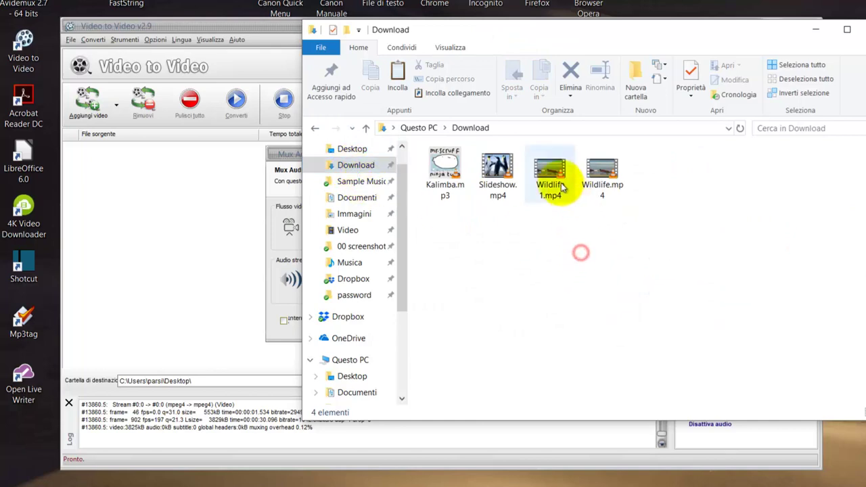
Play Slideshow.mp4 from the Download folder, and close the player and the file window
{"action": "double_click", "coordinate": [498, 170]}
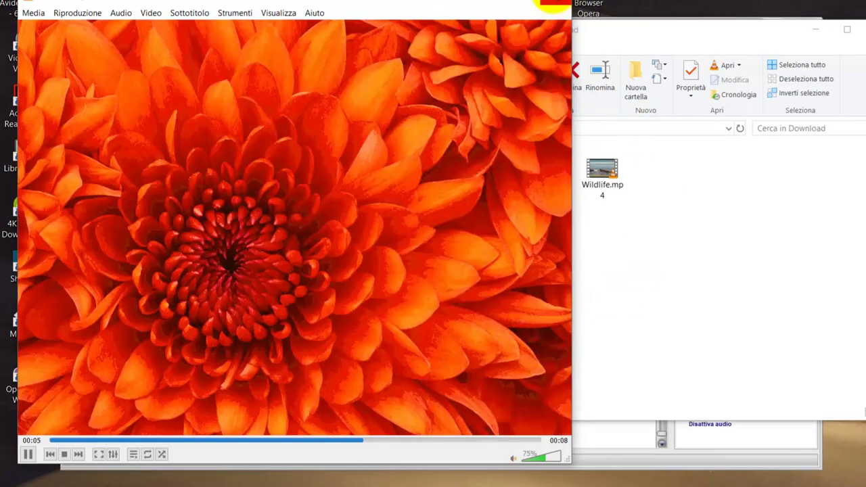
{"action": "left_click", "coordinate": [556, 2]}
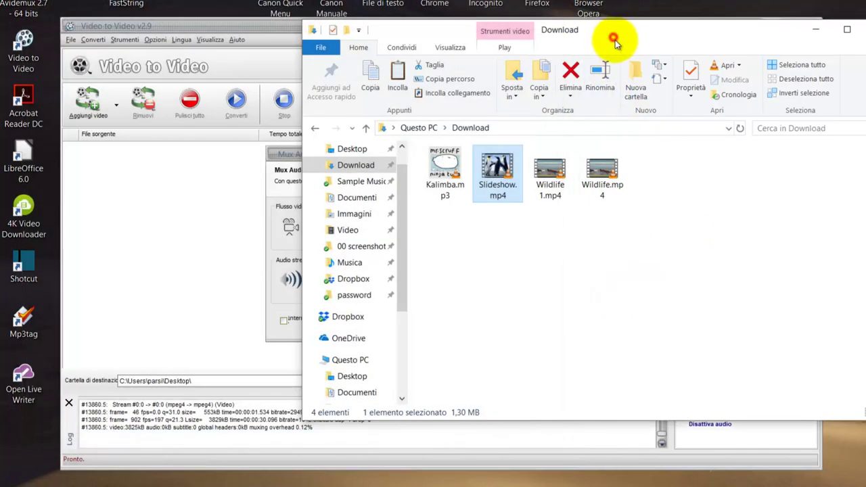
{"action": "left_click_drag", "start_coordinate": [614, 42], "coordinate": [574, 115]}
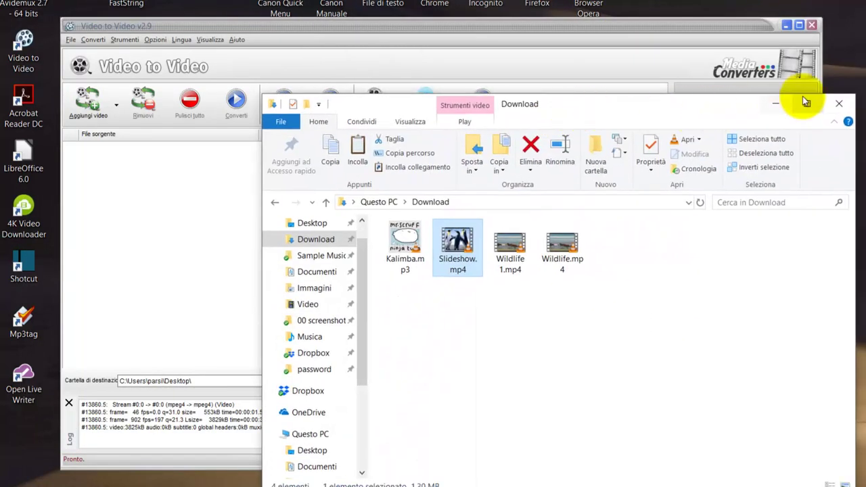
{"action": "left_click", "coordinate": [838, 104]}
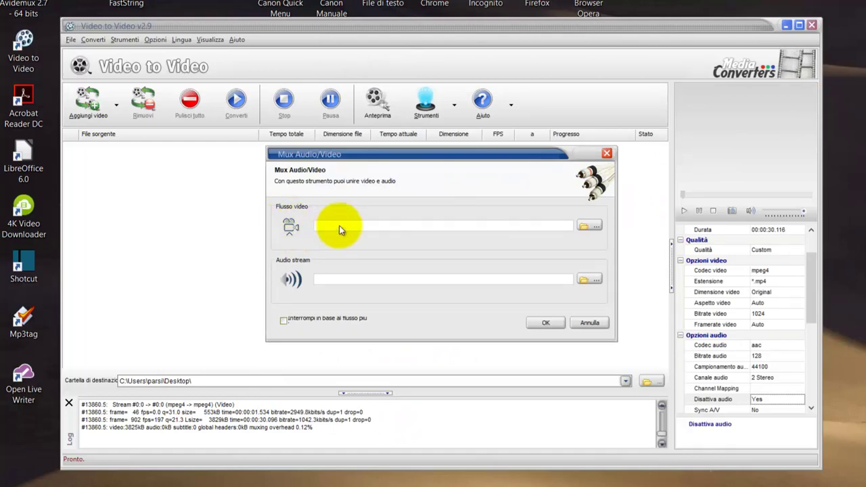
Load Slideshow.mp4 from the Download folder as the video stream in Mux Audio/Video
{"action": "left_click", "coordinate": [588, 225]}
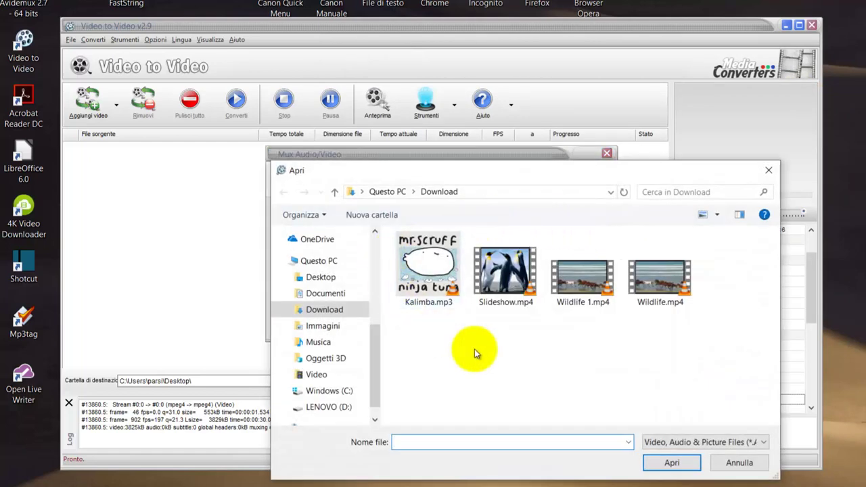
{"action": "left_click", "coordinate": [505, 271]}
{"action": "left_click", "coordinate": [671, 464]}
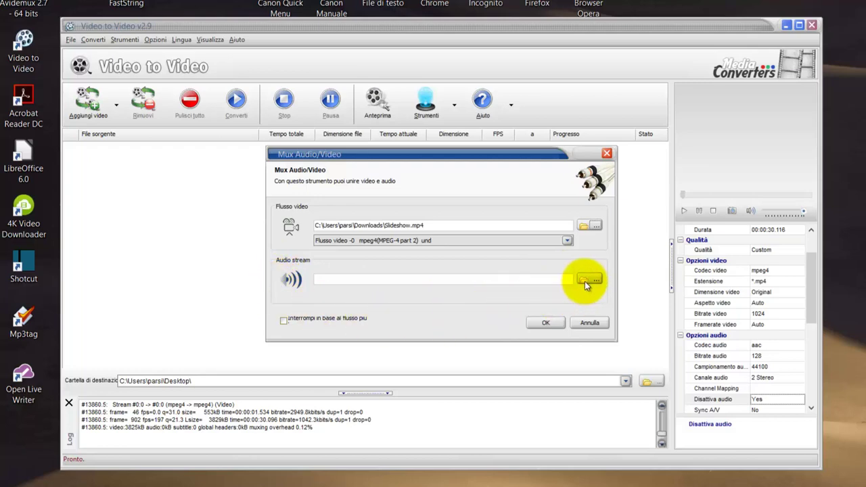
Browse for the audio stream and check the duration of Kalimba.mp3 in its file properties
{"action": "left_click", "coordinate": [587, 280]}
{"action": "left_click", "coordinate": [435, 291]}
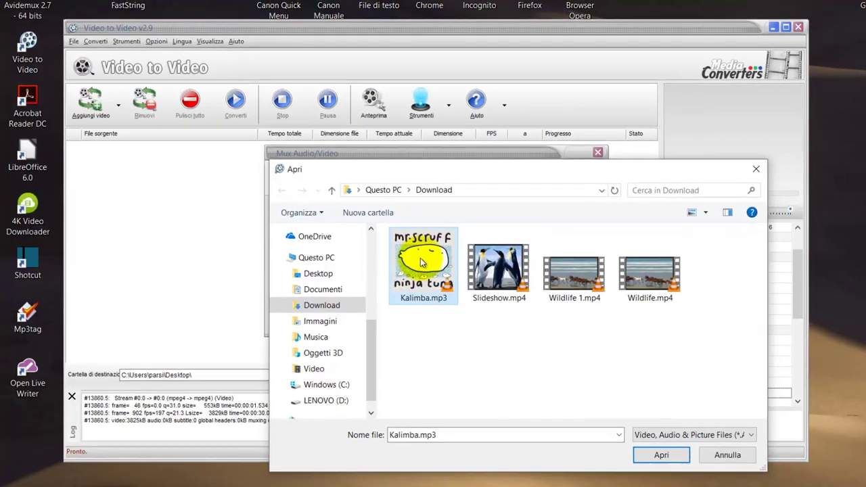
{"action": "right_click", "coordinate": [420, 258]}
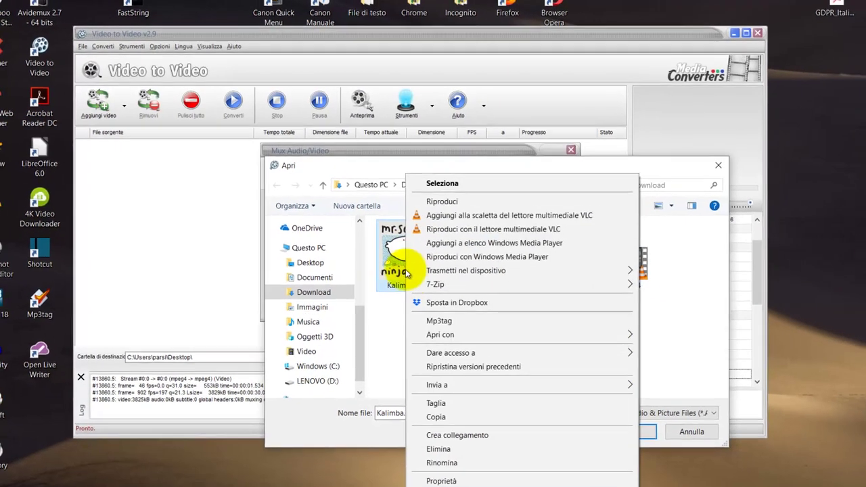
{"action": "left_click", "coordinate": [461, 486]}
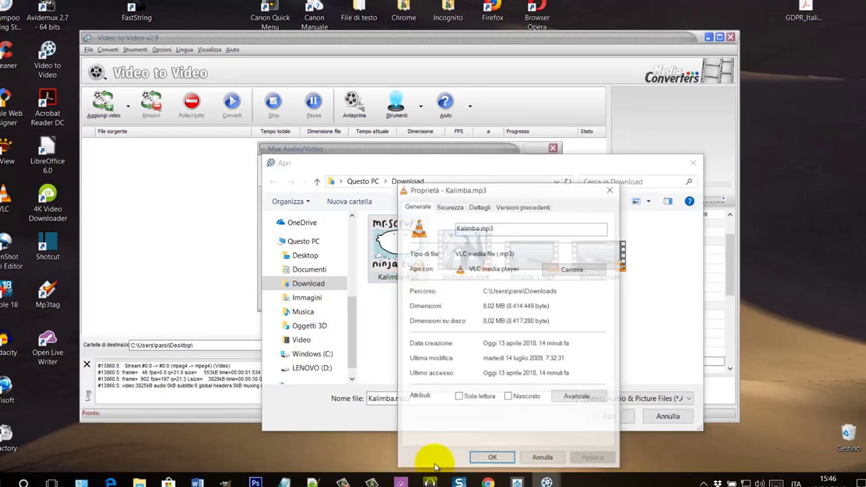
{"action": "left_click", "coordinate": [479, 206]}
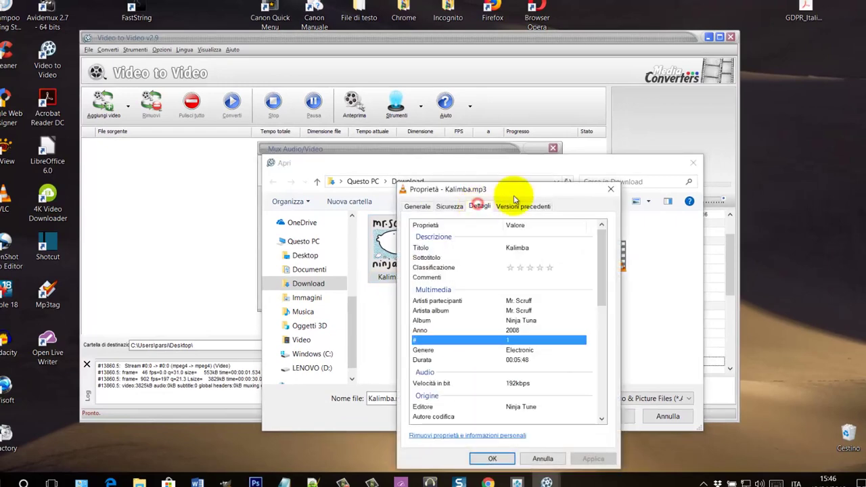
{"action": "left_click_drag", "start_coordinate": [513, 192], "coordinate": [508, 188]}
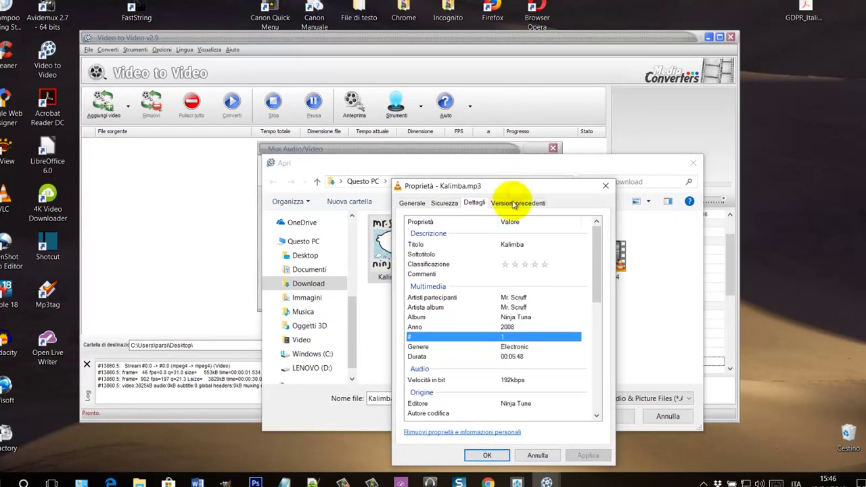
{"action": "left_click", "coordinate": [520, 357]}
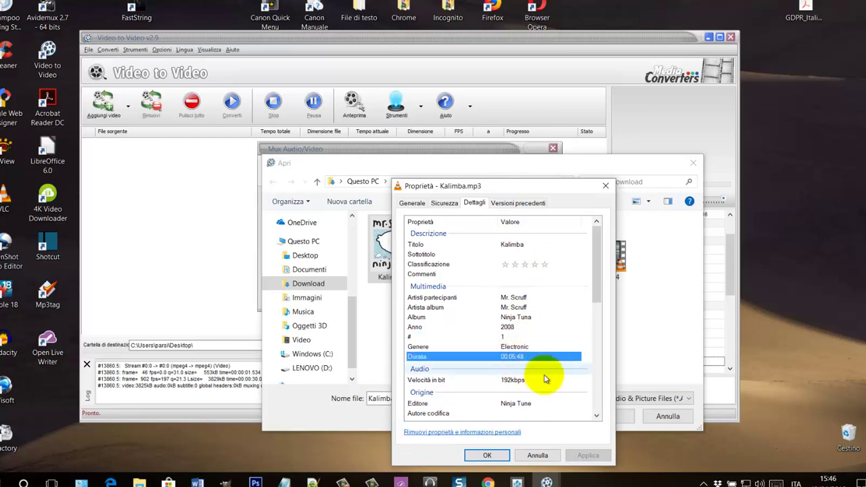
{"action": "left_click", "coordinate": [539, 455]}
Check the duration of Slideshow.mp4 in its file properties, and close the file selection without choosing a file
{"action": "left_click", "coordinate": [467, 247]}
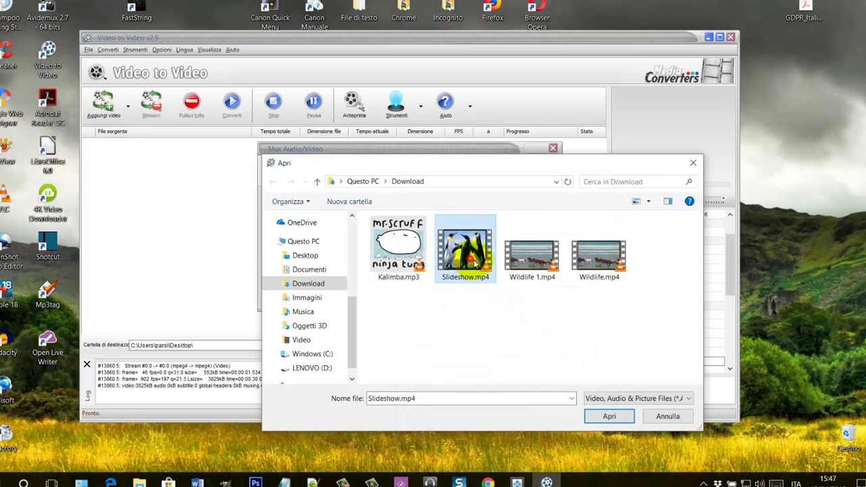
{"action": "right_click", "coordinate": [463, 248]}
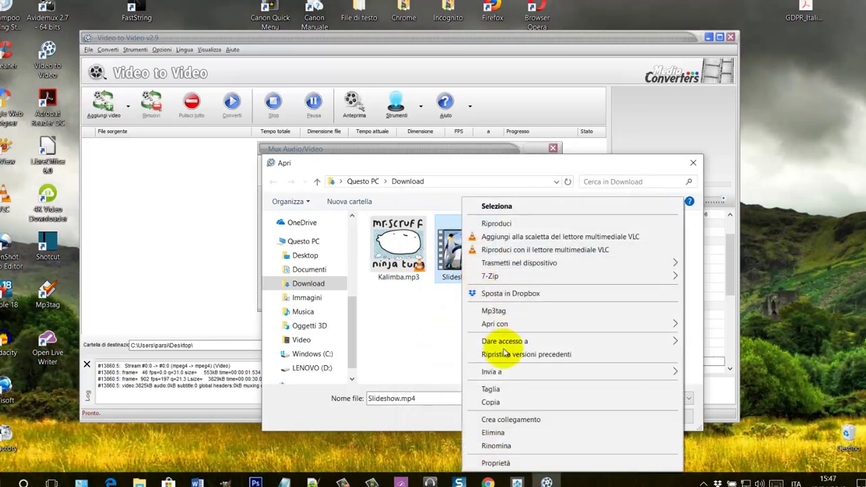
{"action": "left_click", "coordinate": [496, 463]}
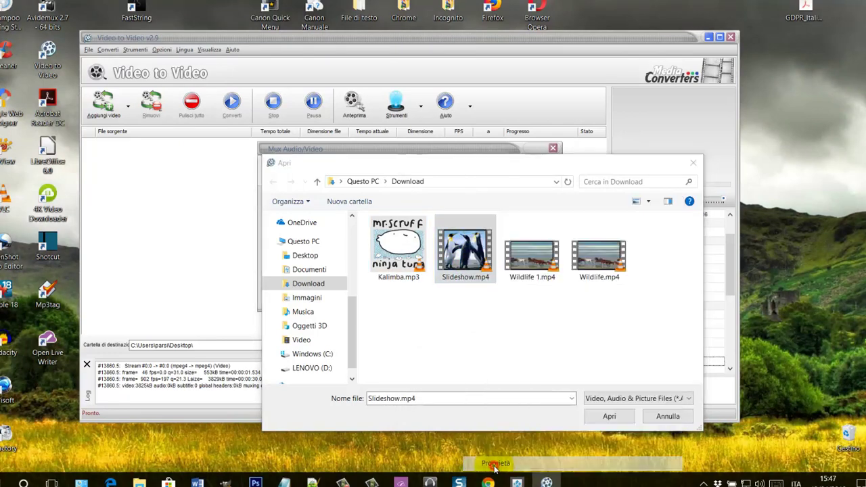
{"action": "left_click", "coordinate": [545, 205]}
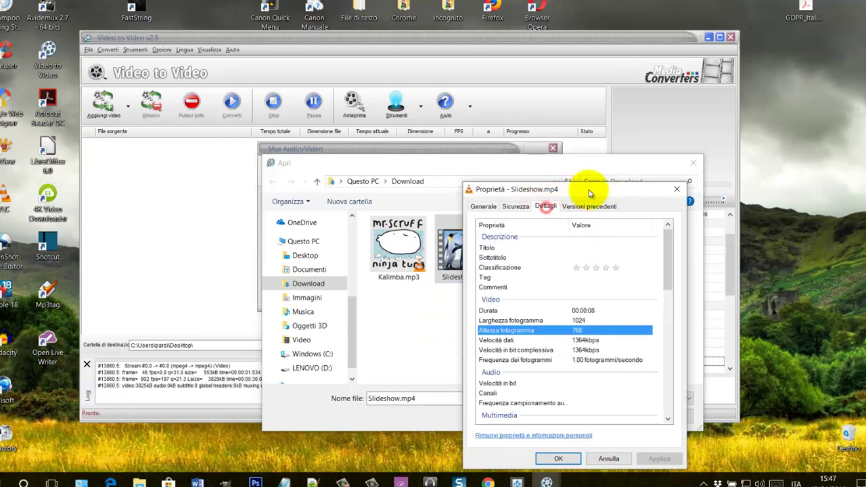
{"action": "left_click_drag", "start_coordinate": [597, 191], "coordinate": [575, 153]}
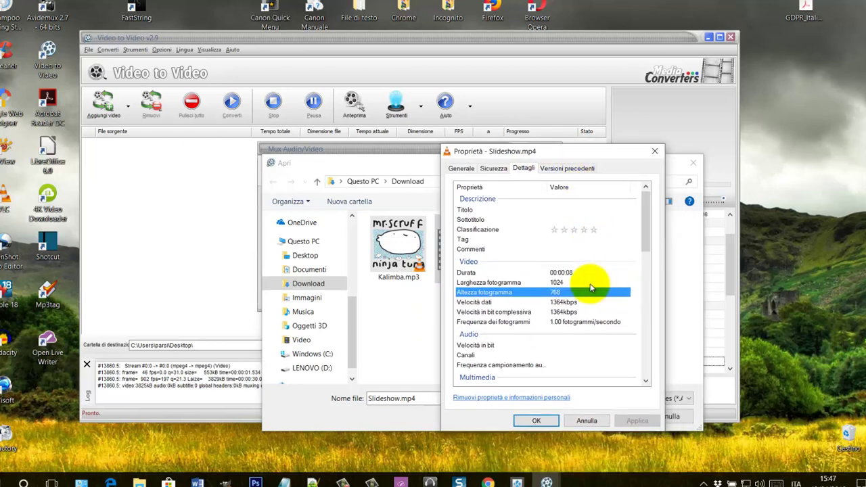
{"action": "left_click", "coordinate": [561, 271]}
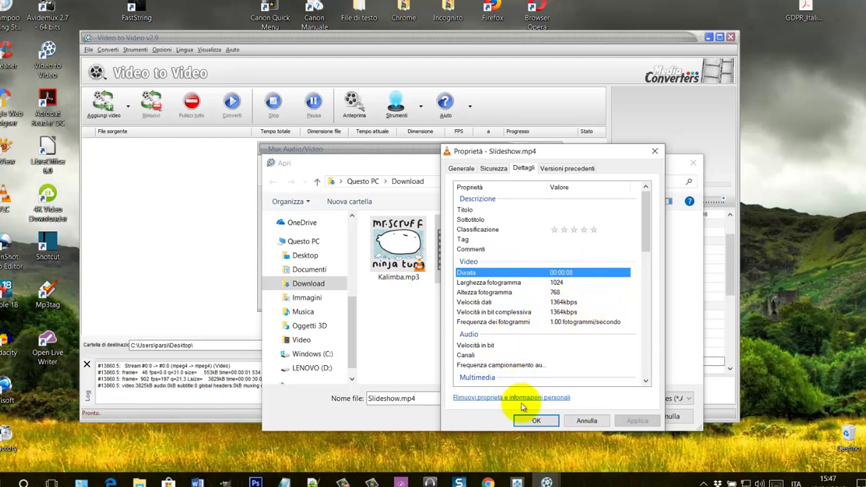
{"action": "left_click", "coordinate": [585, 420]}
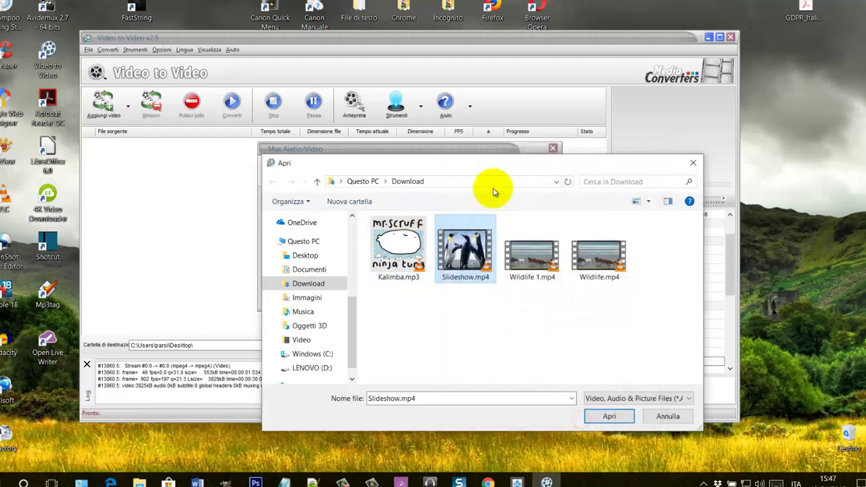
{"action": "left_click", "coordinate": [690, 167]}
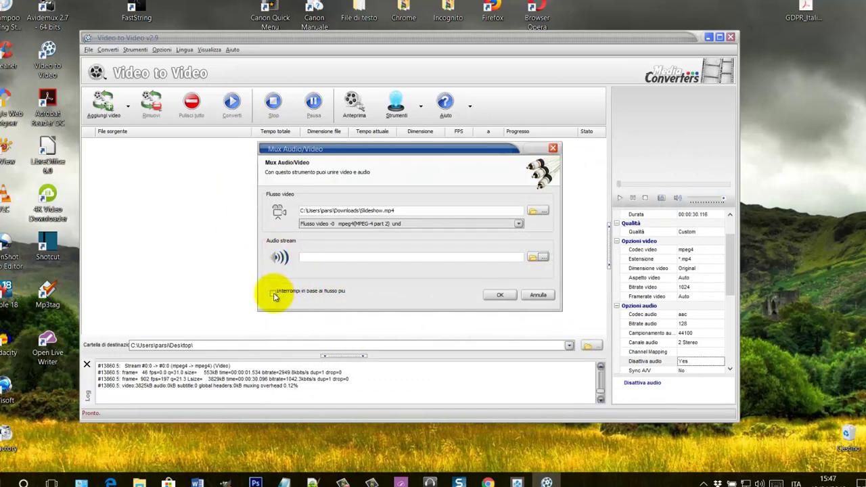
Enable the "Interrompi in base al flusso più" option and load Kalimba.mp3 from the Download folder as the audio stream
{"action": "left_click", "coordinate": [274, 293]}
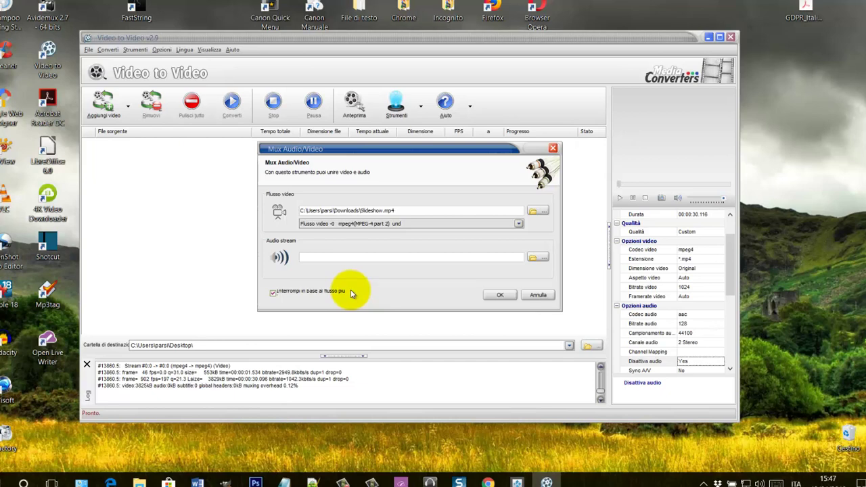
{"action": "left_click", "coordinate": [539, 257]}
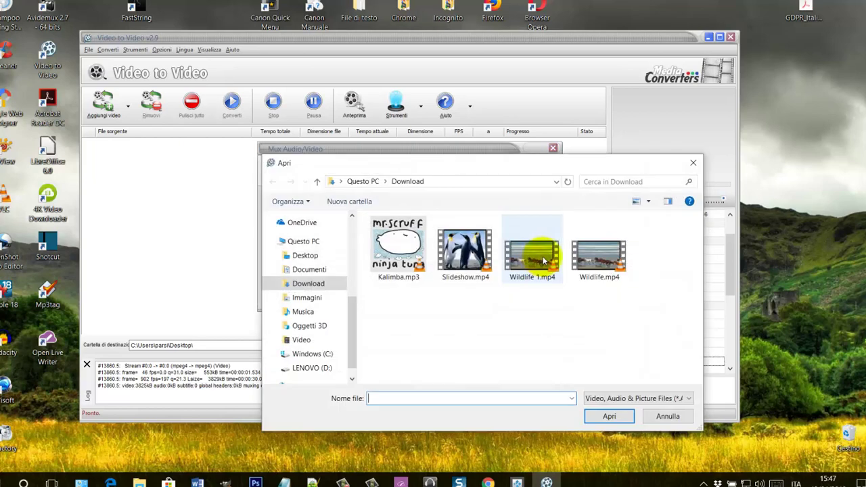
{"action": "left_click", "coordinate": [409, 251]}
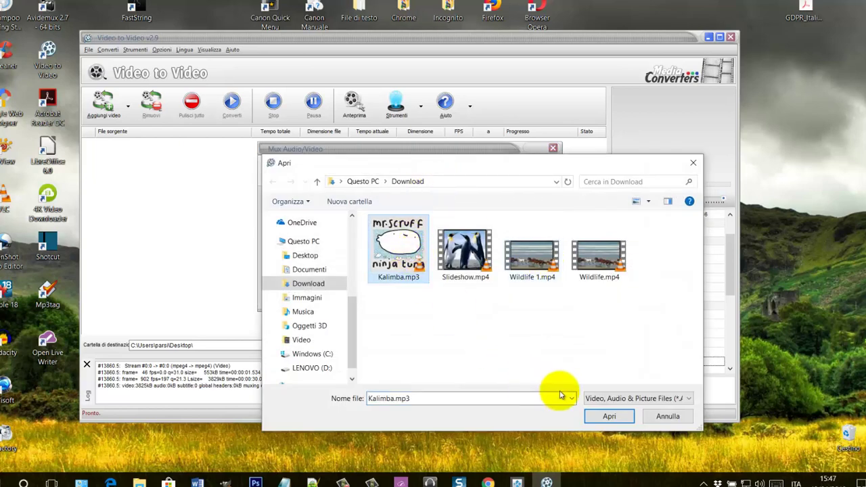
{"action": "left_click", "coordinate": [609, 415]}
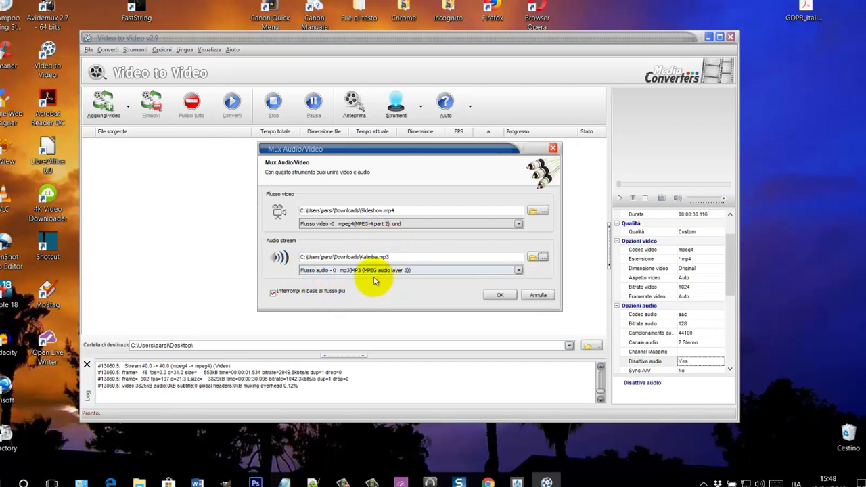
Choose MP4 as the output profile for the muxed video and convert it to the desktop
{"action": "left_click", "coordinate": [500, 296]}
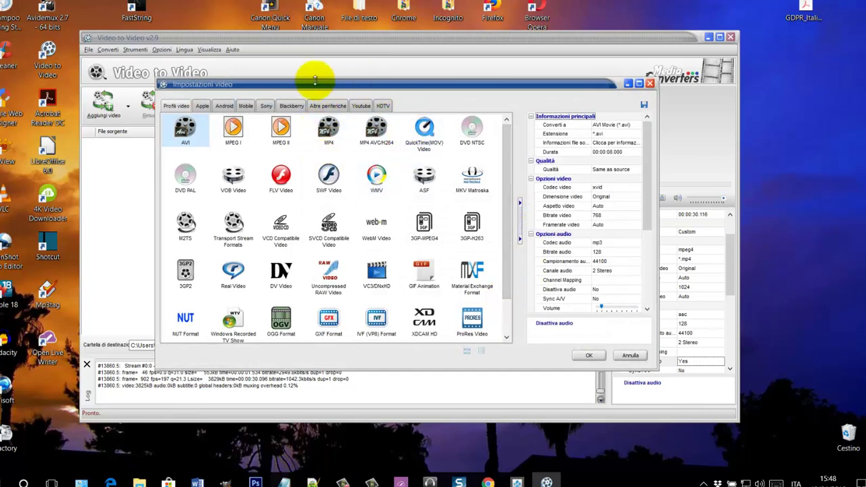
{"action": "left_click", "coordinate": [332, 133]}
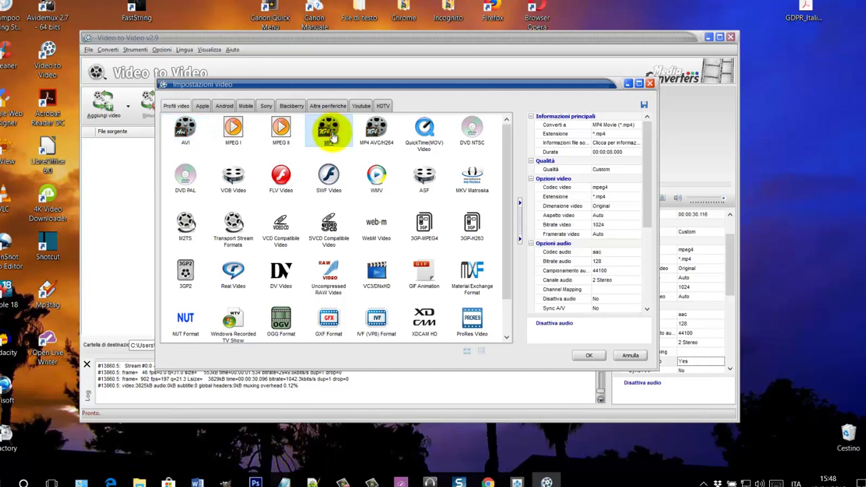
{"action": "left_click", "coordinate": [591, 355]}
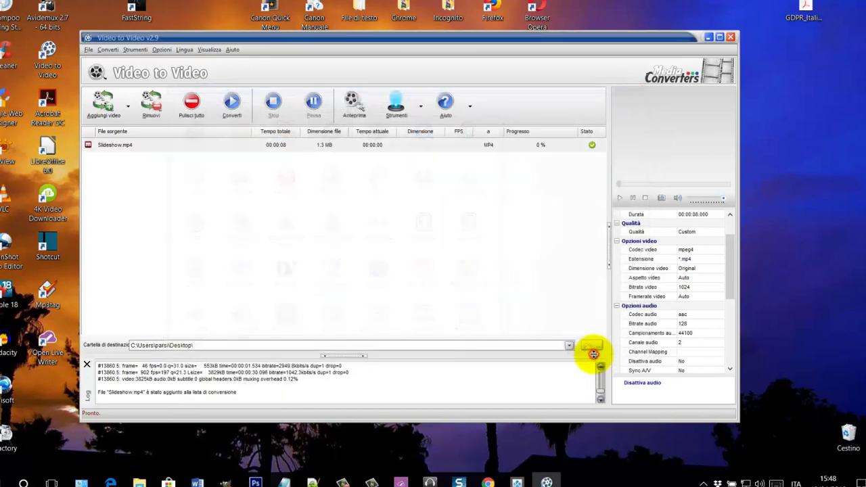
{"action": "left_click", "coordinate": [302, 151]}
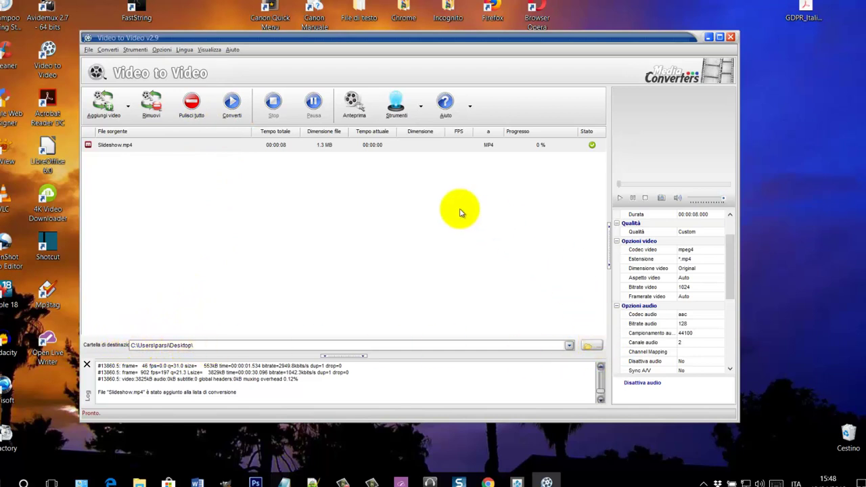
{"action": "left_click", "coordinate": [232, 108]}
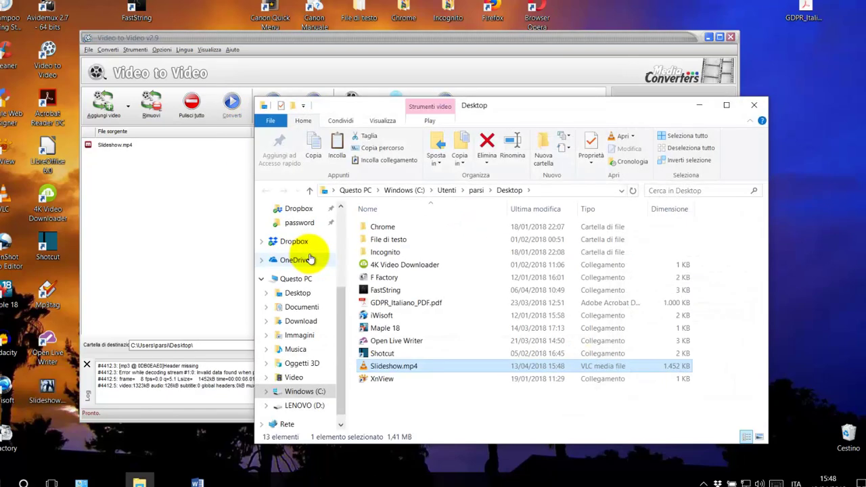
{"action": "left_click", "coordinate": [753, 108]}
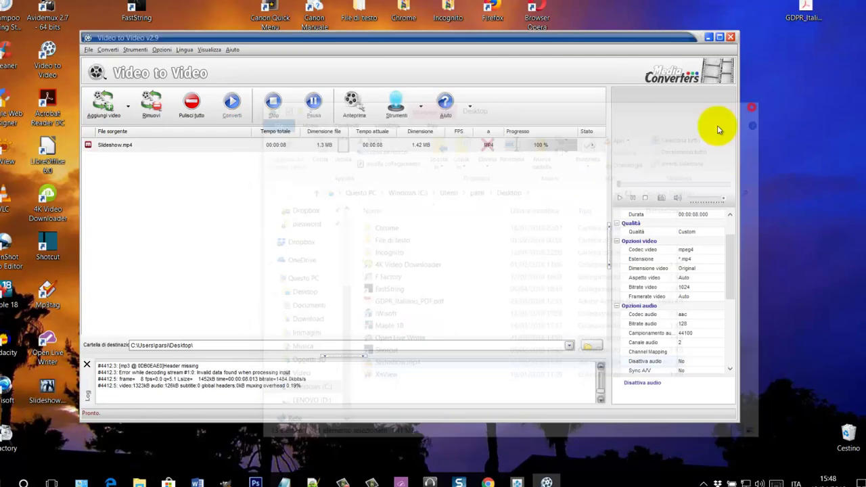
Play the converted Slideshow.mp4 from the desktop, and clear the whole conversion list
{"action": "double_click", "coordinate": [50, 390]}
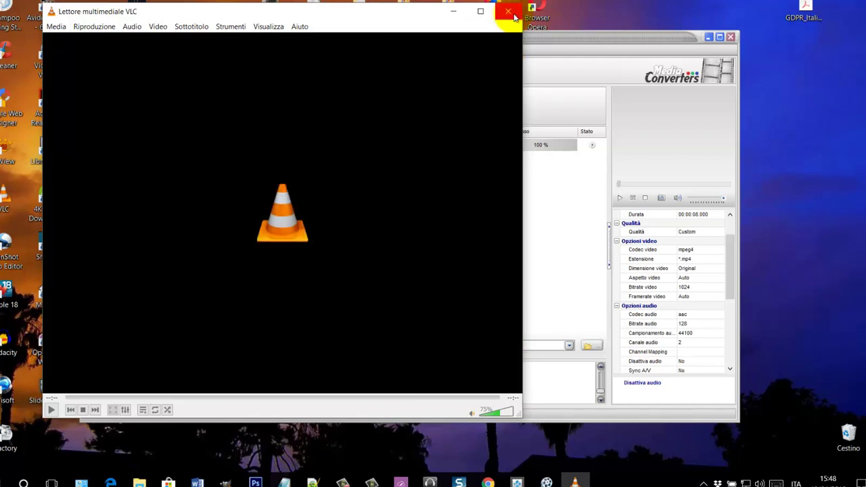
{"action": "left_click", "coordinate": [508, 12]}
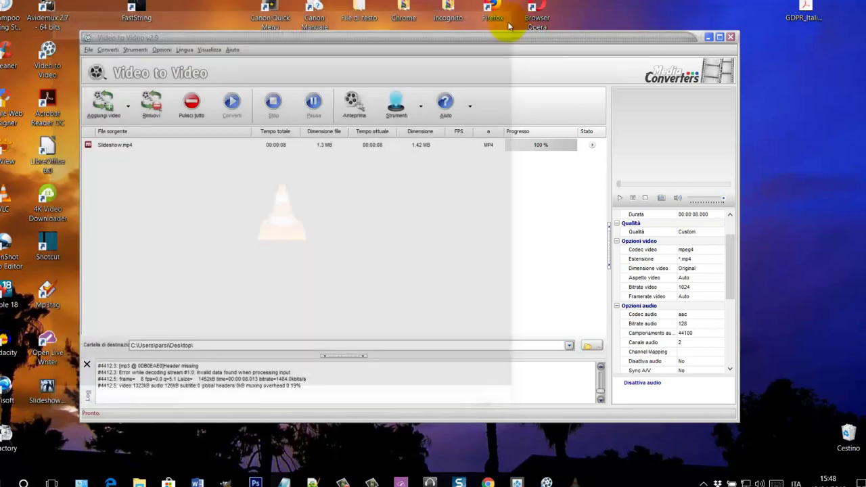
{"action": "left_click", "coordinate": [249, 146]}
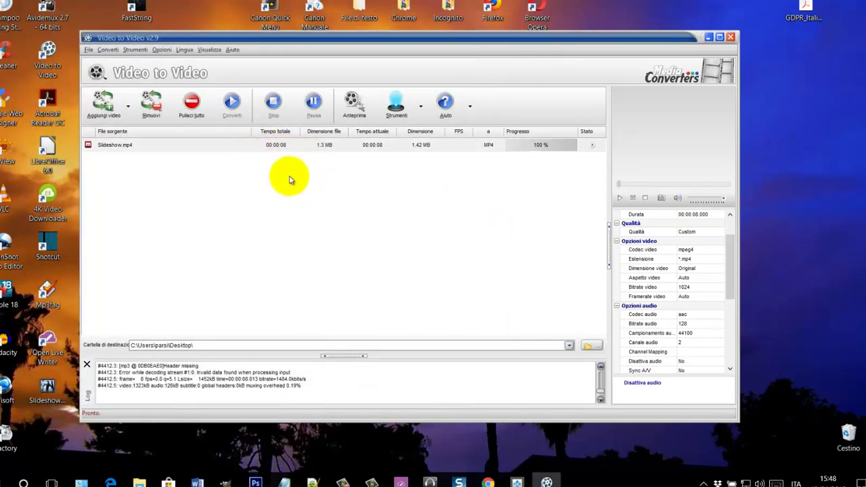
{"action": "left_click", "coordinate": [193, 103]}
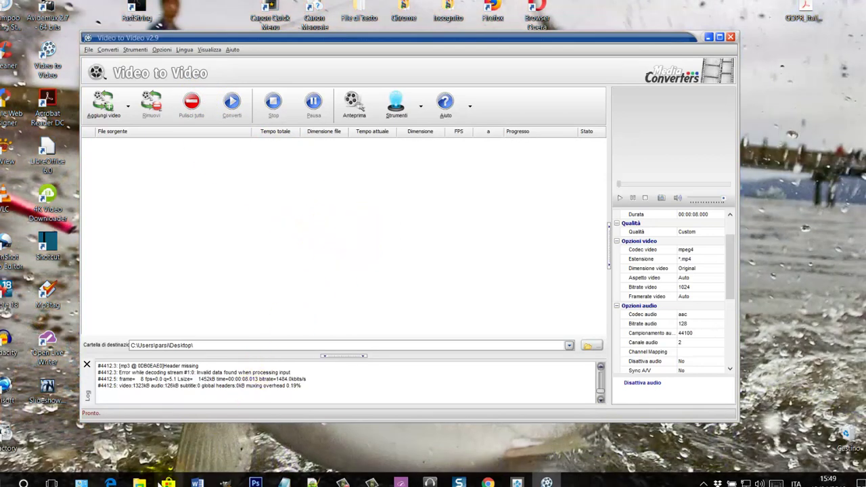
Play Wildlife 1.mp4 from the Download folder and close the player
{"action": "left_click", "coordinate": [140, 481]}
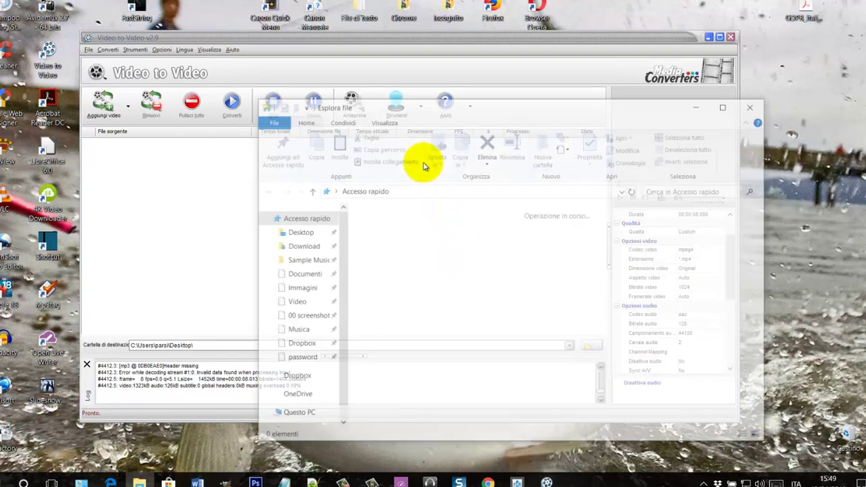
{"action": "left_click", "coordinate": [309, 251]}
{"action": "left_click", "coordinate": [611, 302]}
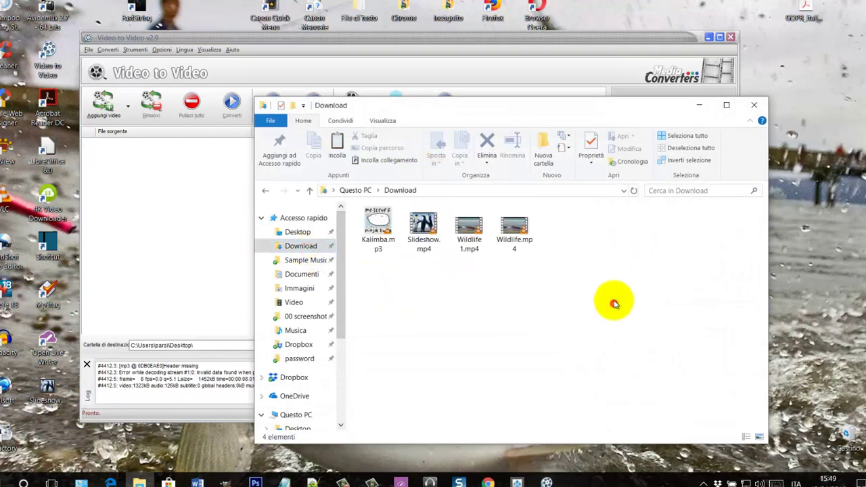
{"action": "double_click", "coordinate": [469, 232]}
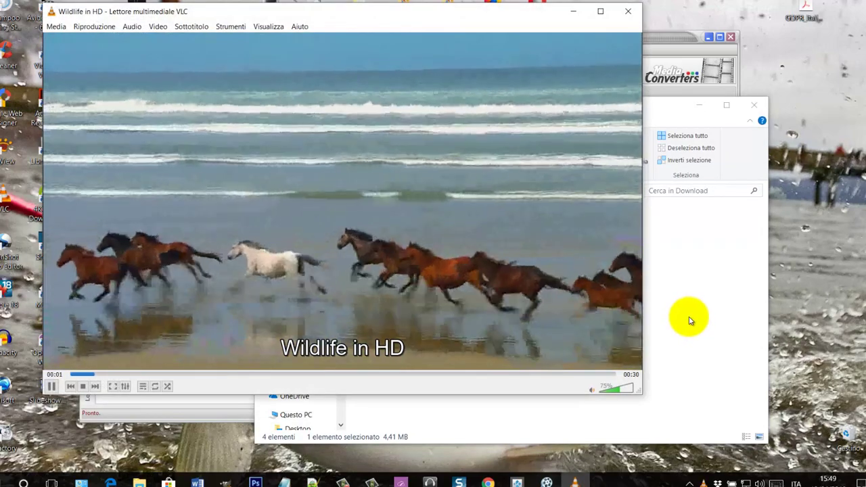
{"action": "left_click", "coordinate": [627, 11]}
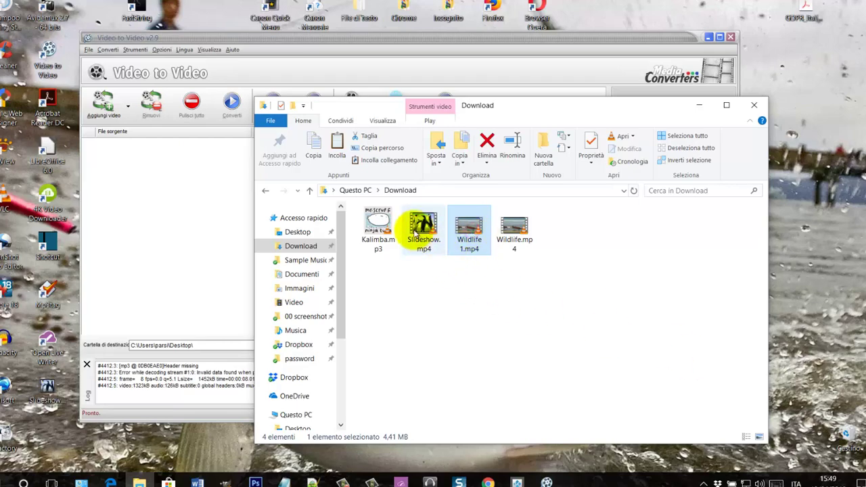
Play Kalimba.mp3 and Wildlife 1.mp4 from the Download folder, closing the player after each, and close the folder
{"action": "left_click", "coordinate": [382, 228]}
{"action": "double_click", "coordinate": [380, 227]}
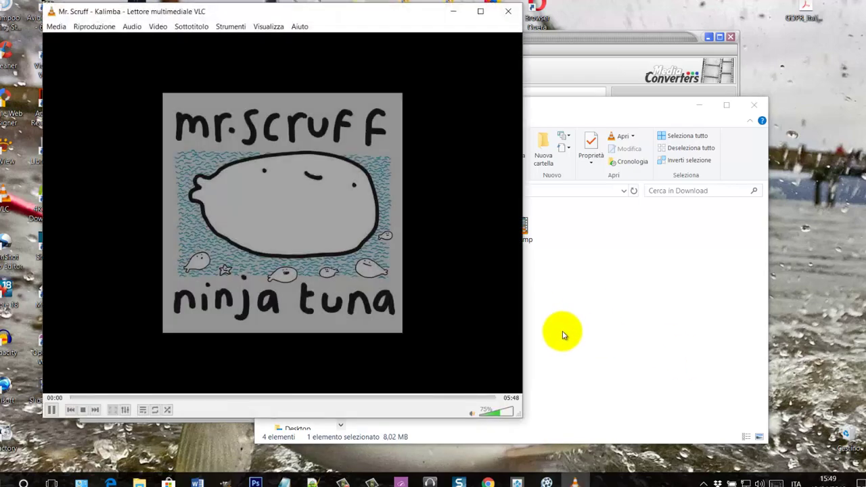
{"action": "left_click", "coordinate": [509, 12]}
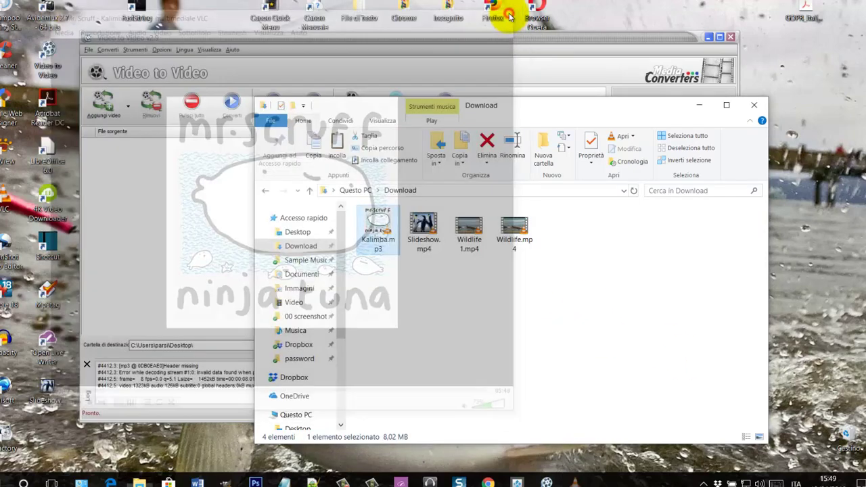
{"action": "left_click", "coordinate": [470, 242]}
{"action": "double_click", "coordinate": [468, 244]}
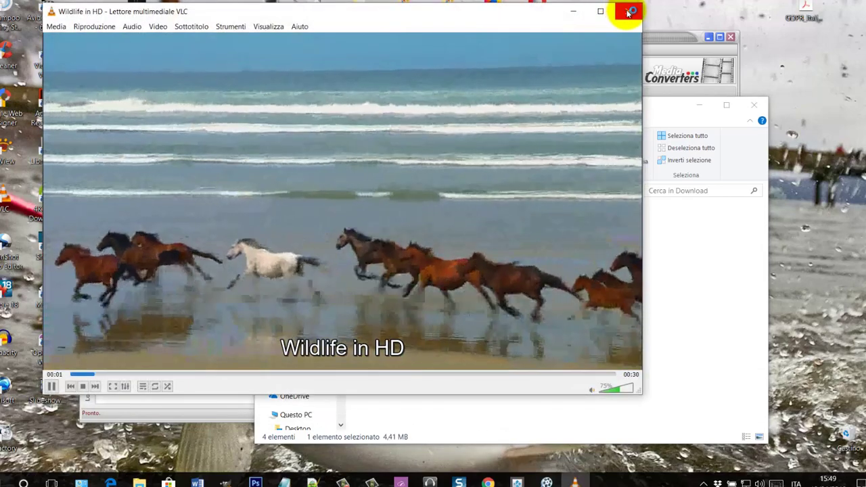
{"action": "left_click", "coordinate": [627, 10]}
{"action": "left_click", "coordinate": [488, 287]}
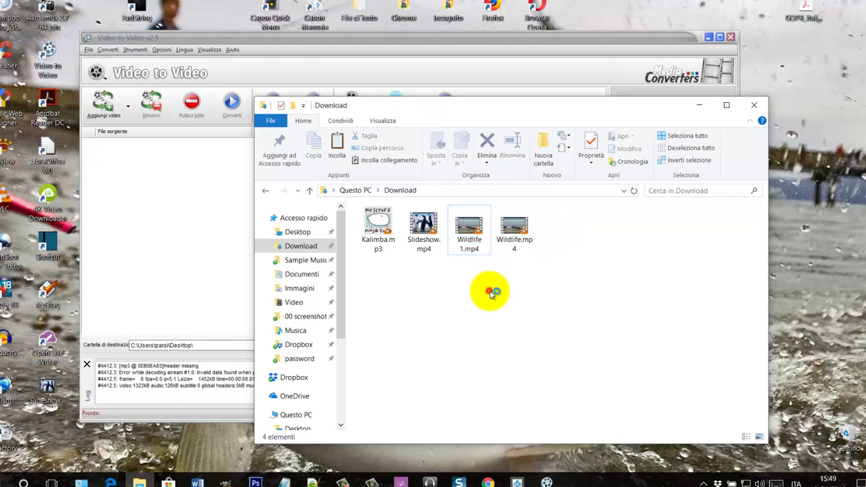
{"action": "left_click", "coordinate": [473, 246]}
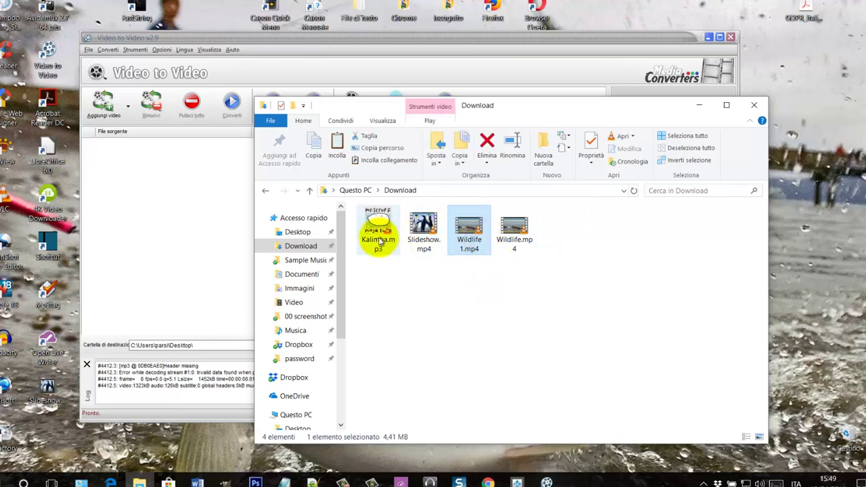
{"action": "left_click", "coordinate": [755, 103]}
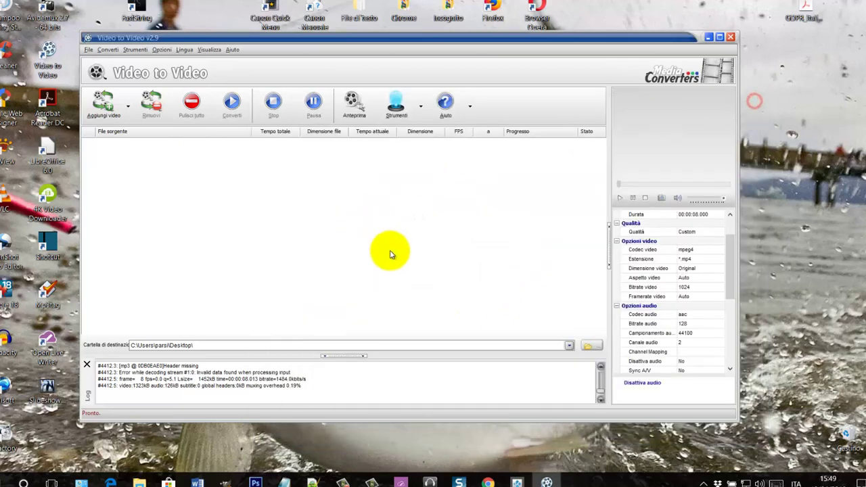
Start a new Mux Audio/Video job and load Wildlife 1.mp4 from the Download folder as the video stream
{"action": "left_click", "coordinate": [421, 108]}
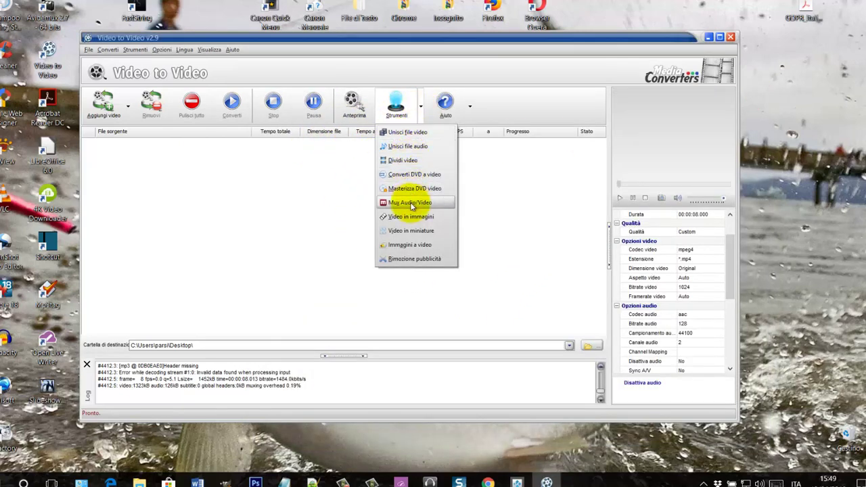
{"action": "left_click", "coordinate": [410, 203]}
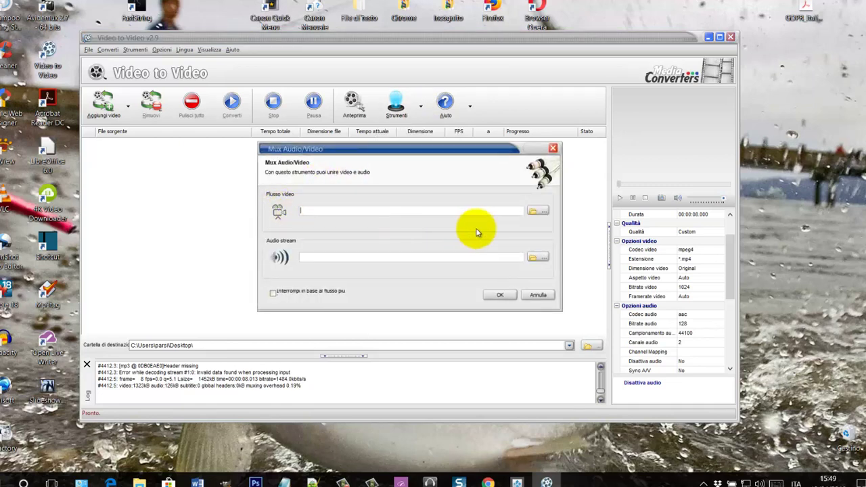
{"action": "left_click", "coordinate": [536, 211]}
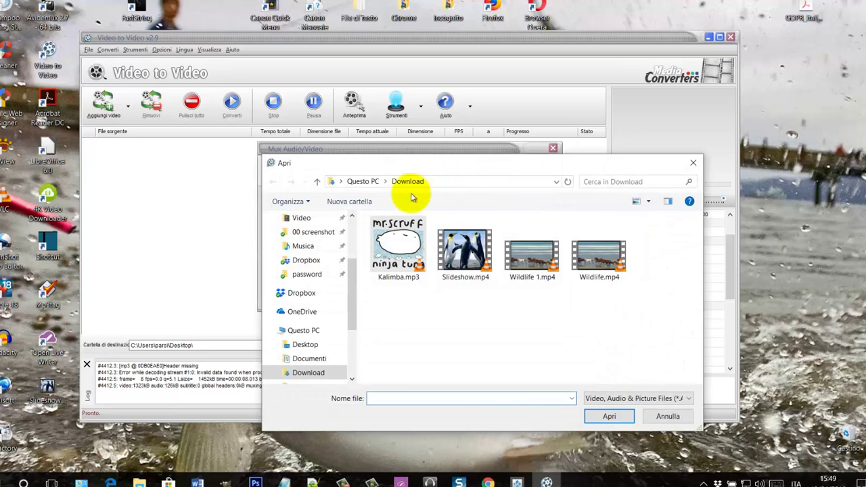
{"action": "left_click", "coordinate": [522, 263]}
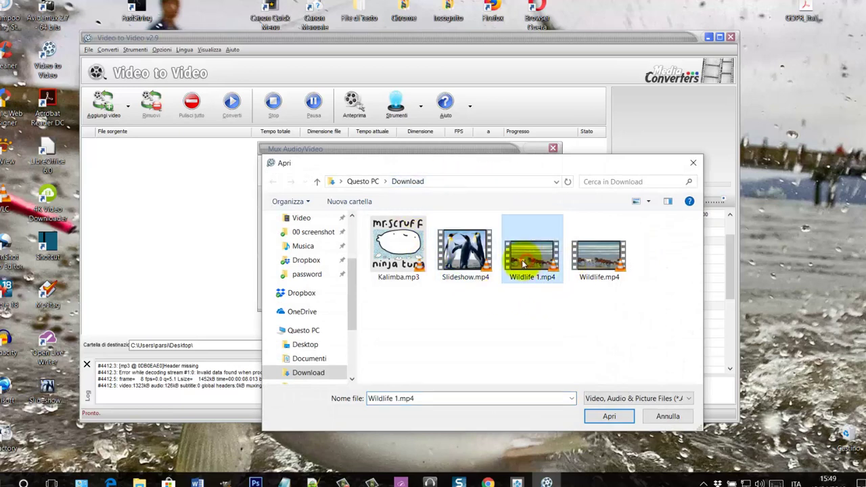
{"action": "left_click", "coordinate": [611, 416]}
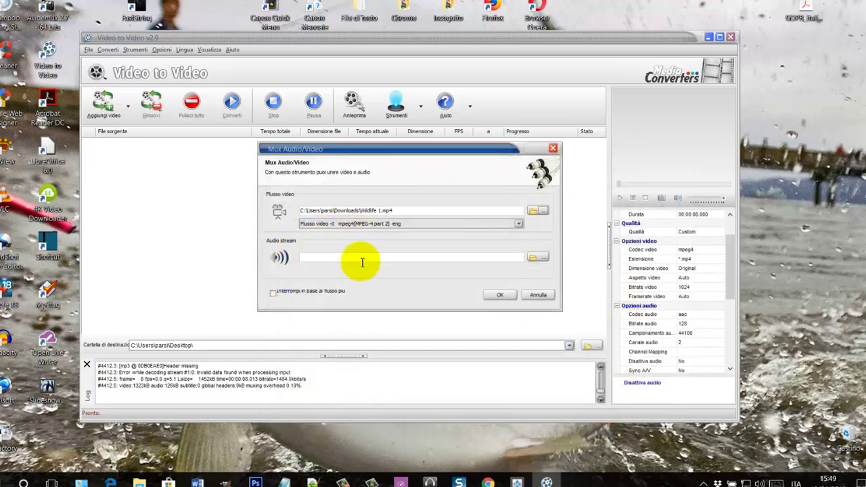
Load Kalimba.mp3 as the audio stream, enable "Interrompi in base al flusso più", and confirm the mux settings
{"action": "left_click", "coordinate": [535, 257]}
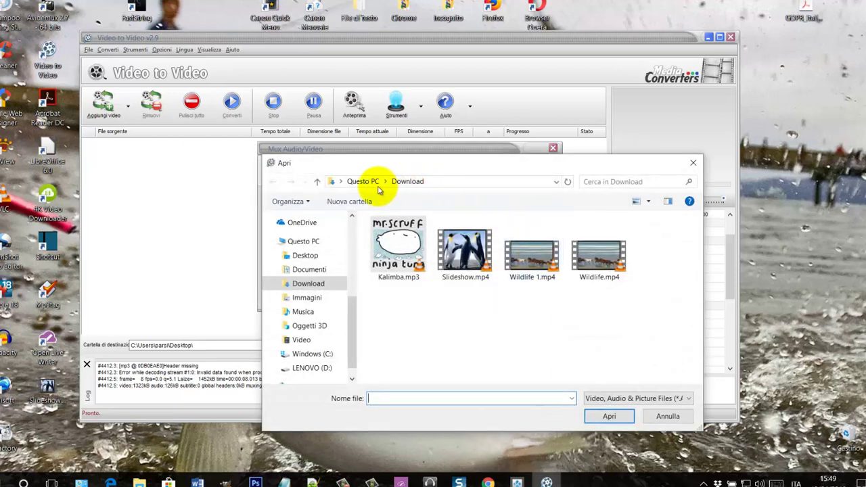
{"action": "left_click", "coordinate": [403, 279]}
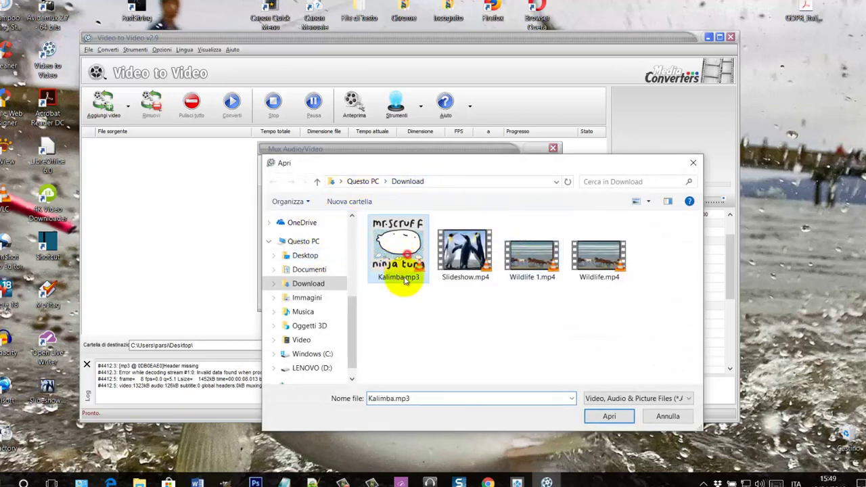
{"action": "left_click", "coordinate": [608, 416]}
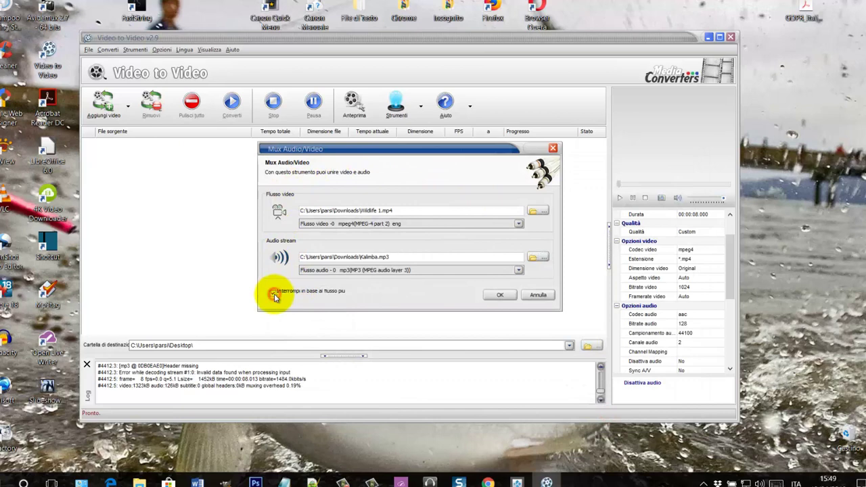
{"action": "left_click", "coordinate": [272, 293]}
{"action": "left_click", "coordinate": [361, 210]}
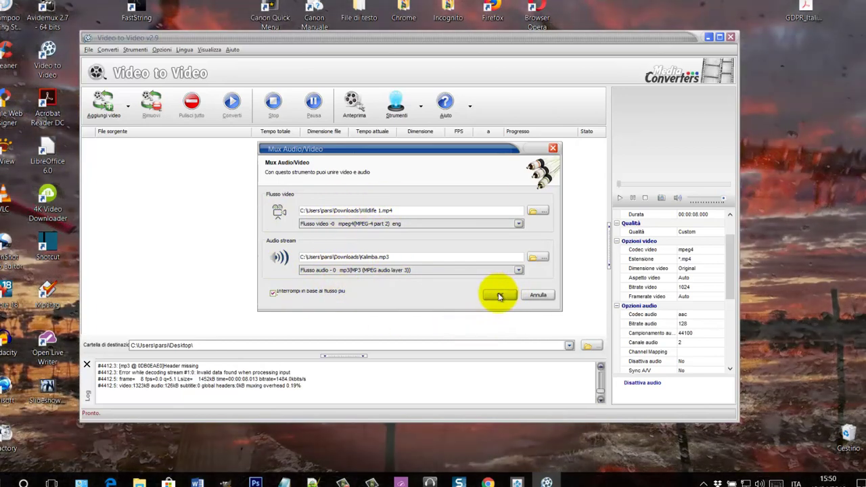
{"action": "left_click", "coordinate": [499, 294]}
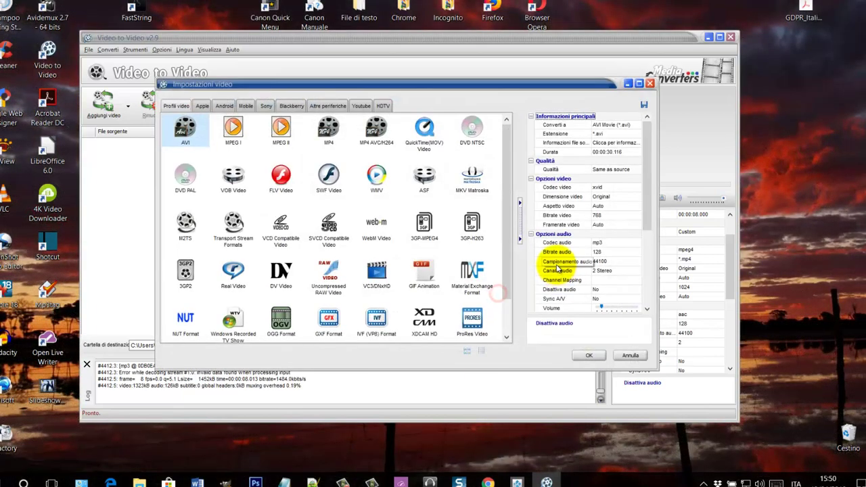
Choose MP4 as the output profile for the muxed Wildlife 1.mp4, and delete Slideshow.mp4 from the desktop
{"action": "left_click", "coordinate": [341, 132]}
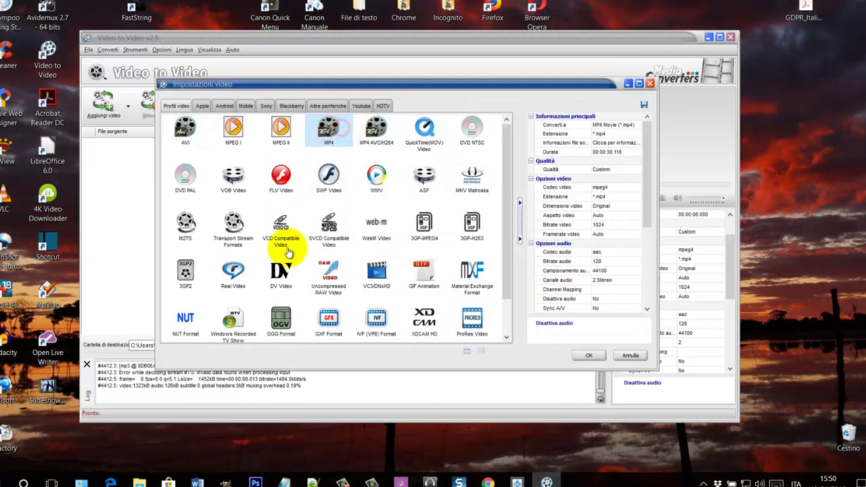
{"action": "left_click", "coordinate": [587, 355]}
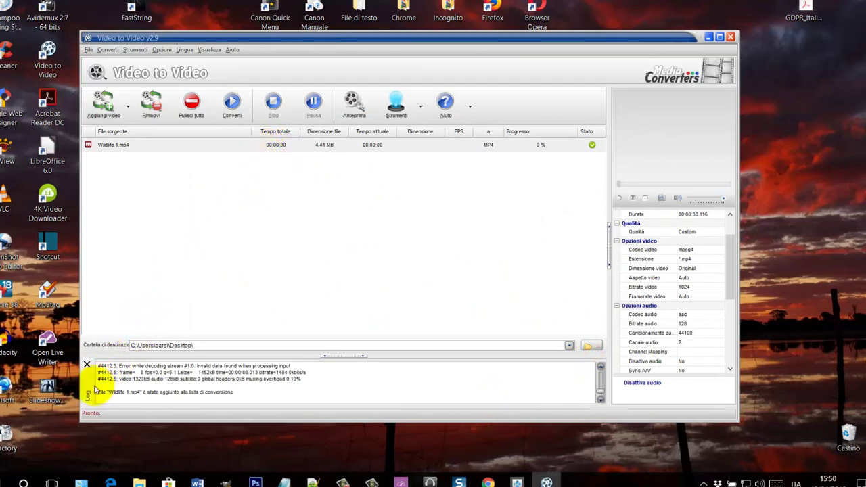
{"action": "left_click", "coordinate": [56, 391]}
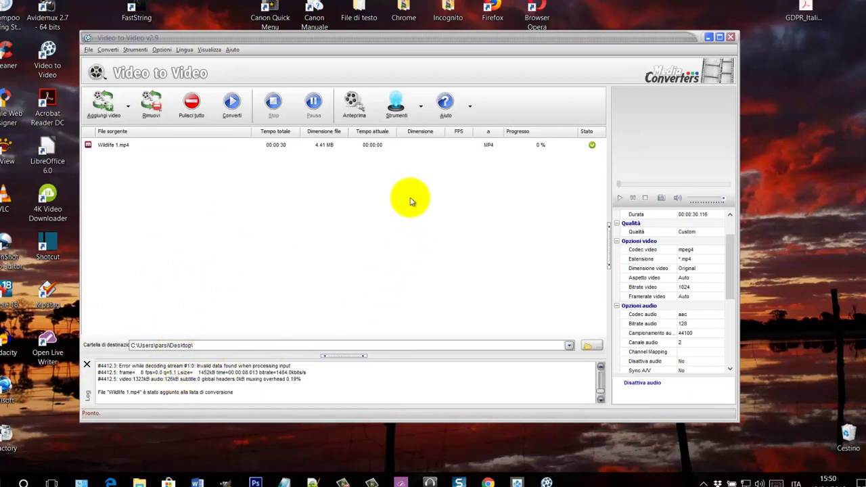
Convert the muxed Wildlife 1.mp4 to the desktop and close the output folder
{"action": "left_click", "coordinate": [138, 147]}
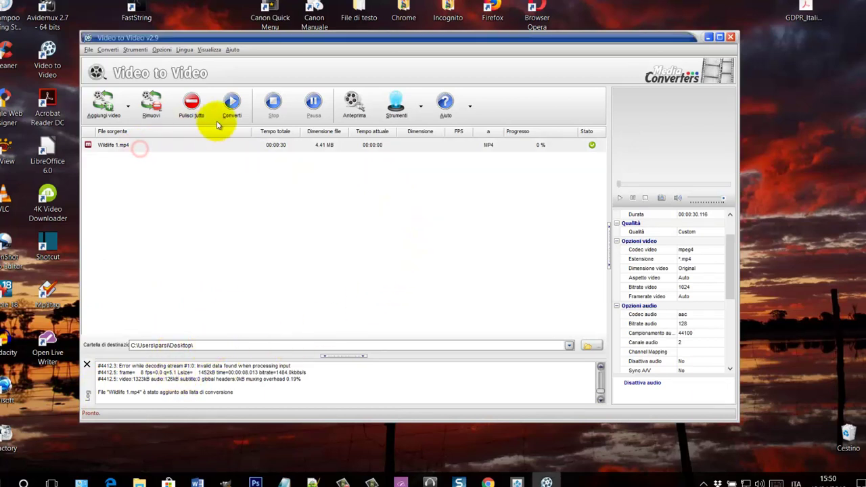
{"action": "left_click", "coordinate": [232, 108]}
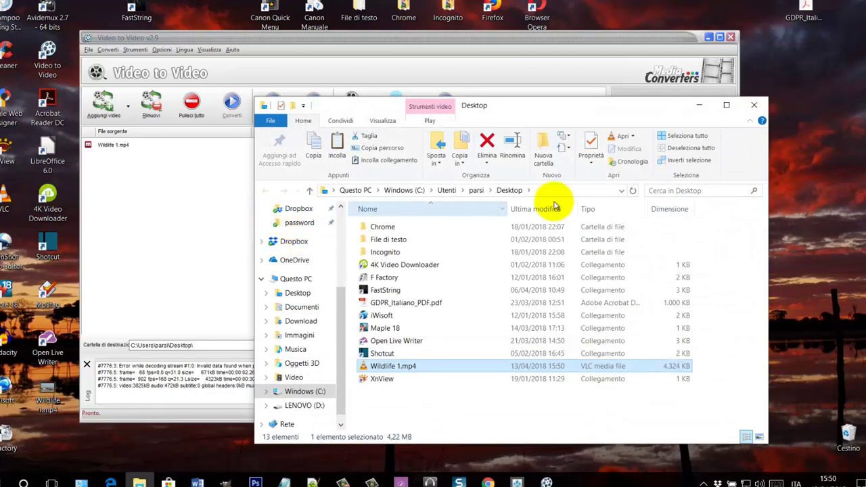
{"action": "left_click", "coordinate": [756, 108]}
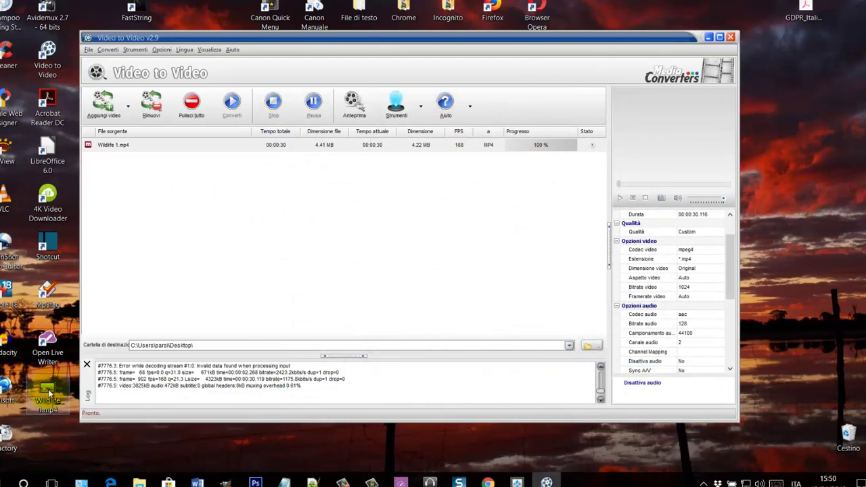
Play the converted Wildlife 1.mp4 from the desktop and the source Wildlife 1.mp4 from the Download folder to compare their audio
{"action": "left_click", "coordinate": [48, 392]}
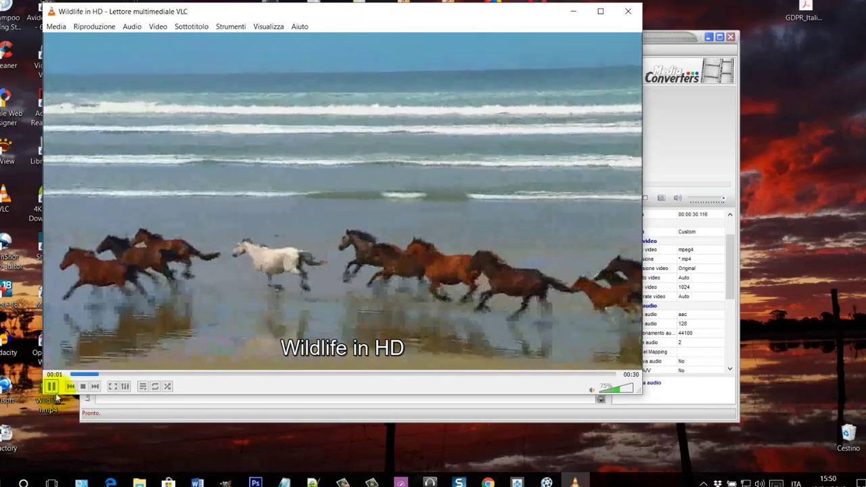
{"action": "left_click", "coordinate": [628, 13]}
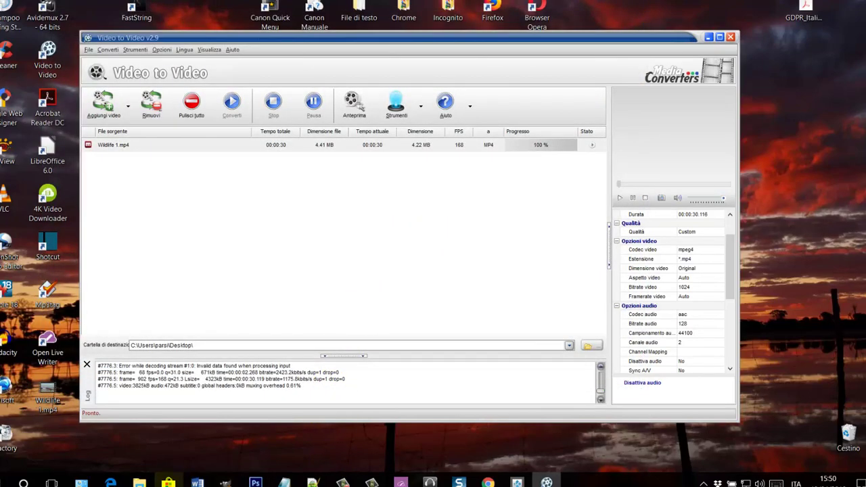
{"action": "left_click", "coordinate": [138, 482]}
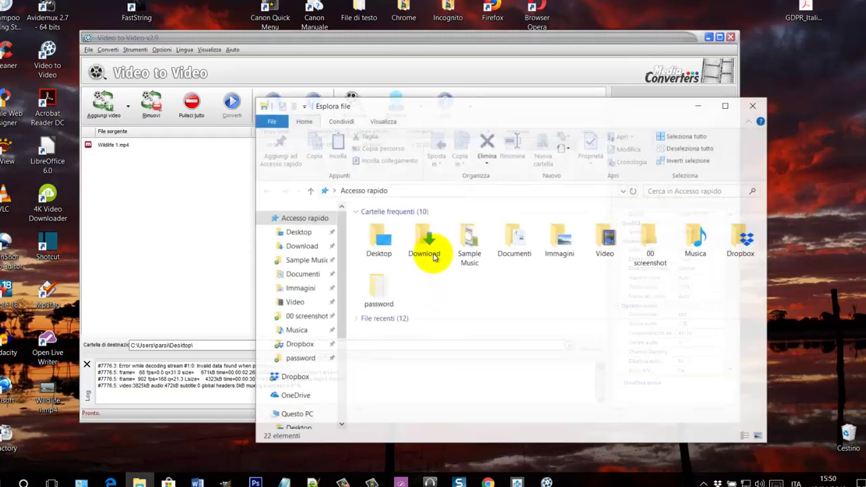
{"action": "left_click", "coordinate": [304, 248]}
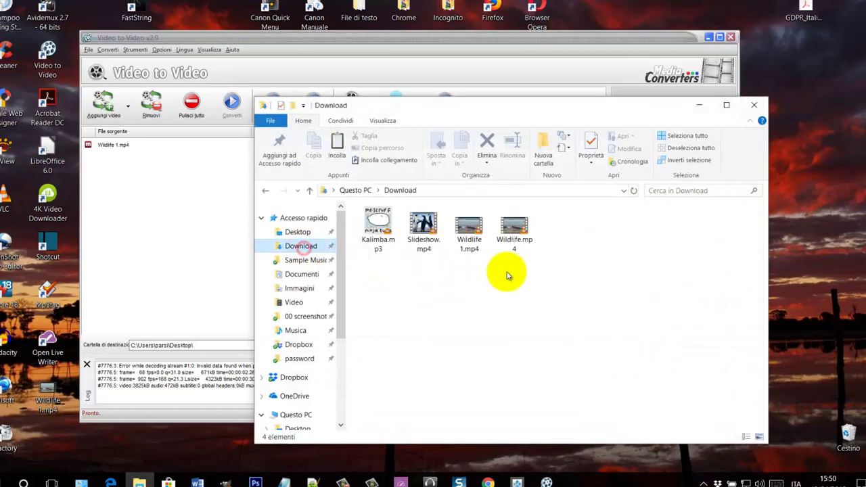
{"action": "double_click", "coordinate": [468, 232]}
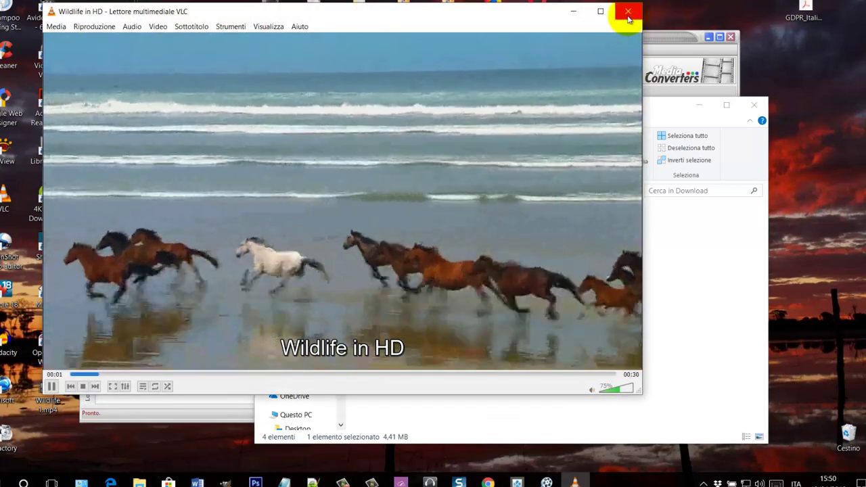
{"action": "left_click", "coordinate": [627, 10]}
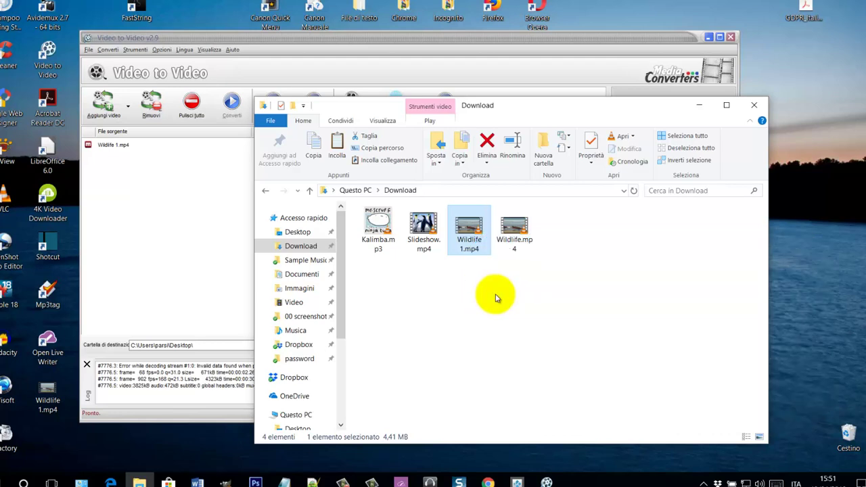
{"action": "left_click", "coordinate": [753, 106]}
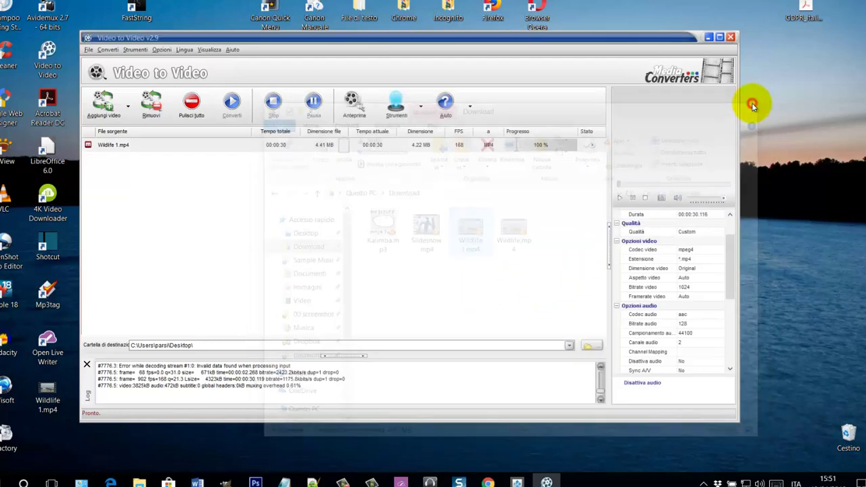